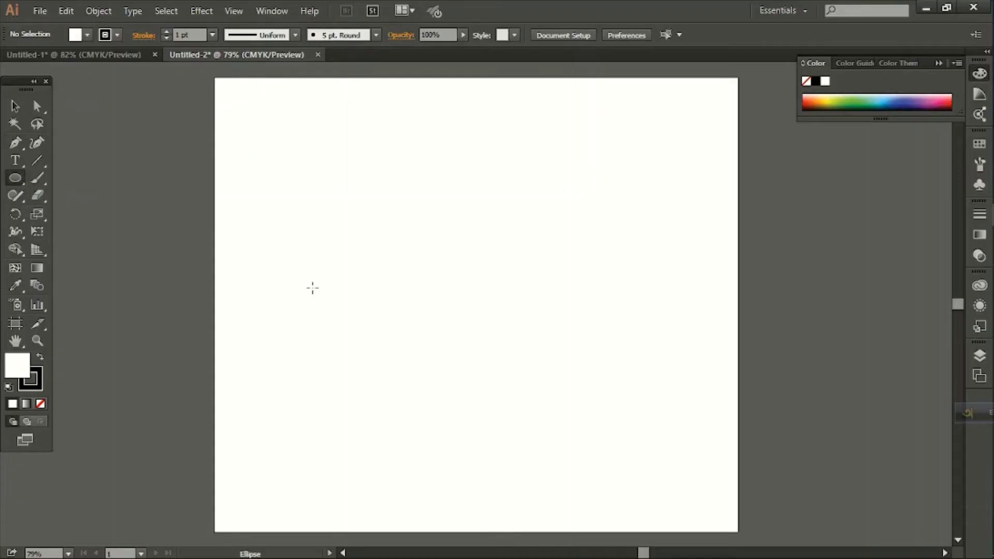
Step: Draw a circle in the upper part of the artboard with a green fill and no stroke
drag(373, 260, 439, 284)
click(107, 36)
click(10, 62)
click(75, 40)
click(60, 66)
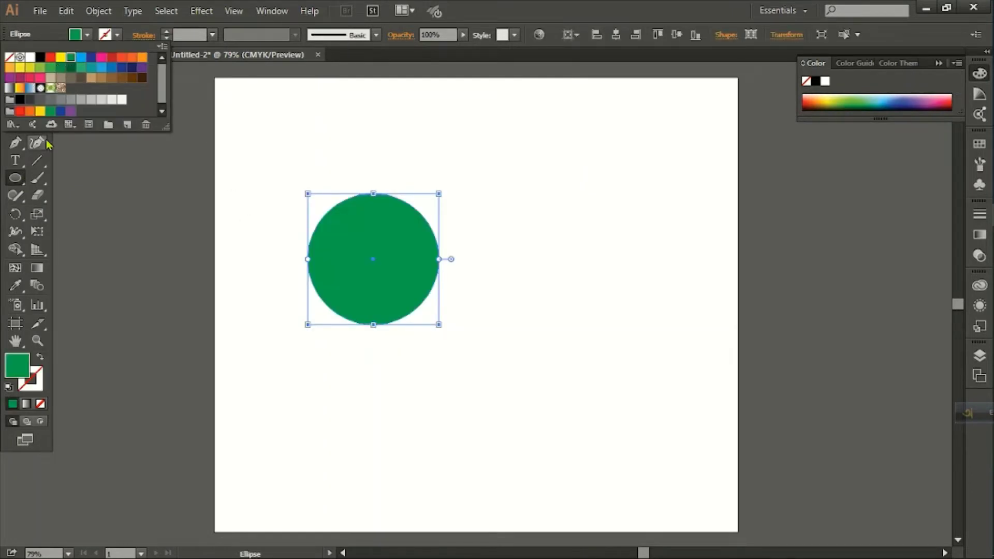
click(53, 138)
Step: Duplicate the green circle horizontally to the right so the two overlap, and select both circles
key(v)
click(67, 153)
click(373, 258)
drag(373, 261, 521, 333)
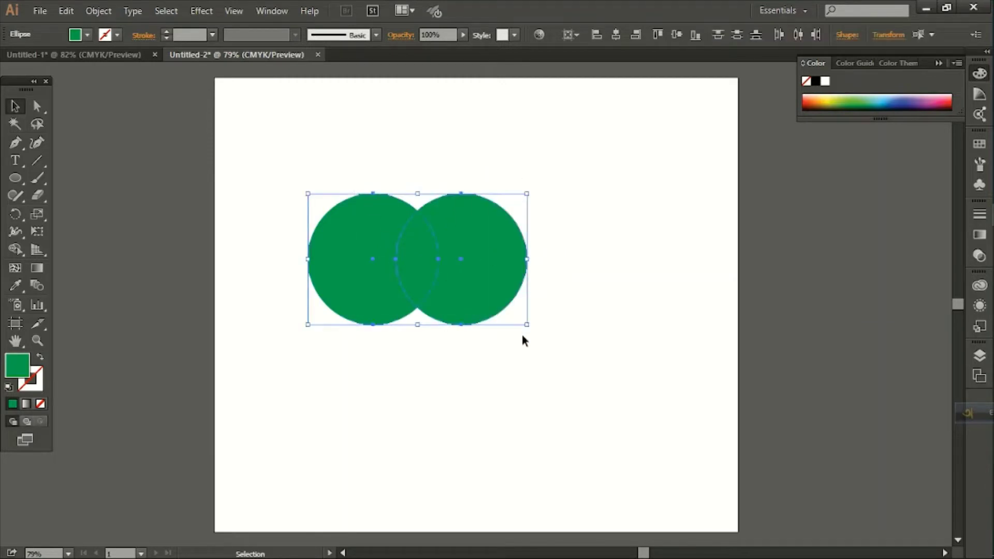
Step: Remove the outer parts of both circles with the Shape Builder, keeping only the overlapping leaf shape
click(16, 250)
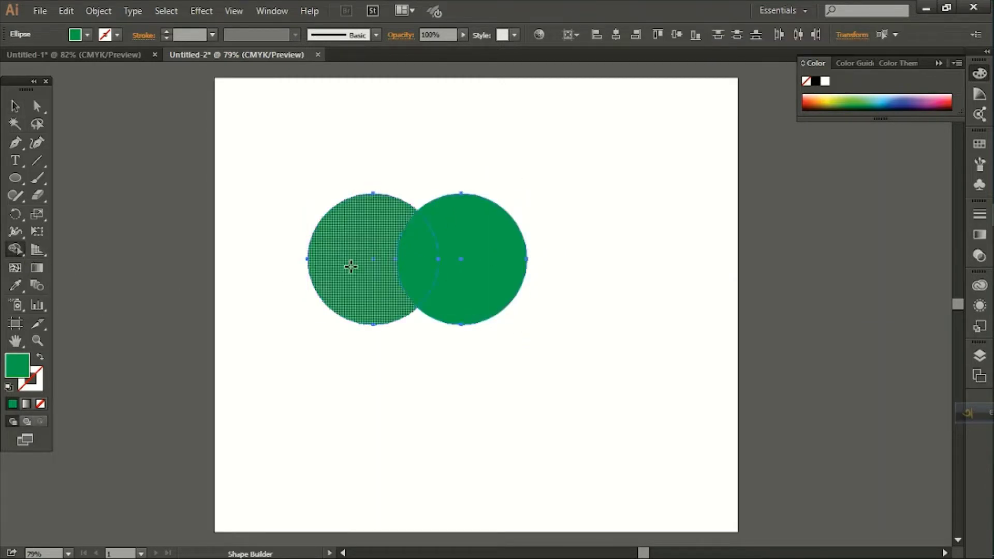
alt+click(473, 280)
alt+click(362, 280)
key(v)
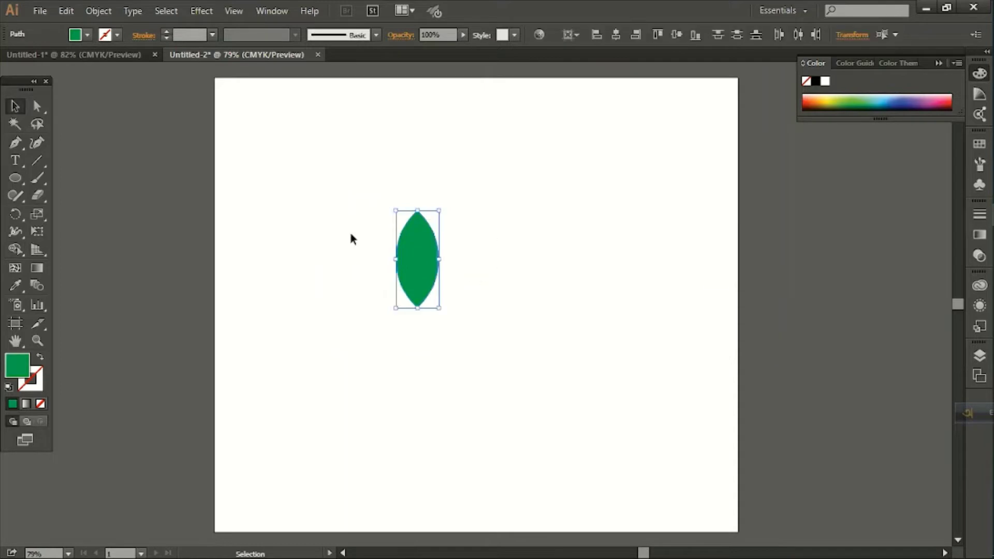
Step: Remove the leaf's fill and give it a green stroke instead
click(83, 36)
click(10, 68)
click(9, 57)
click(109, 35)
click(71, 58)
click(512, 283)
Step: Set the leaf outline's stroke weight to 14 pt
scroll(512, 283, up, 2)
scroll(461, 287, down, 1)
drag(297, 200, 358, 236)
double_click(189, 35)
text(13)
key(Return)
key(Up)
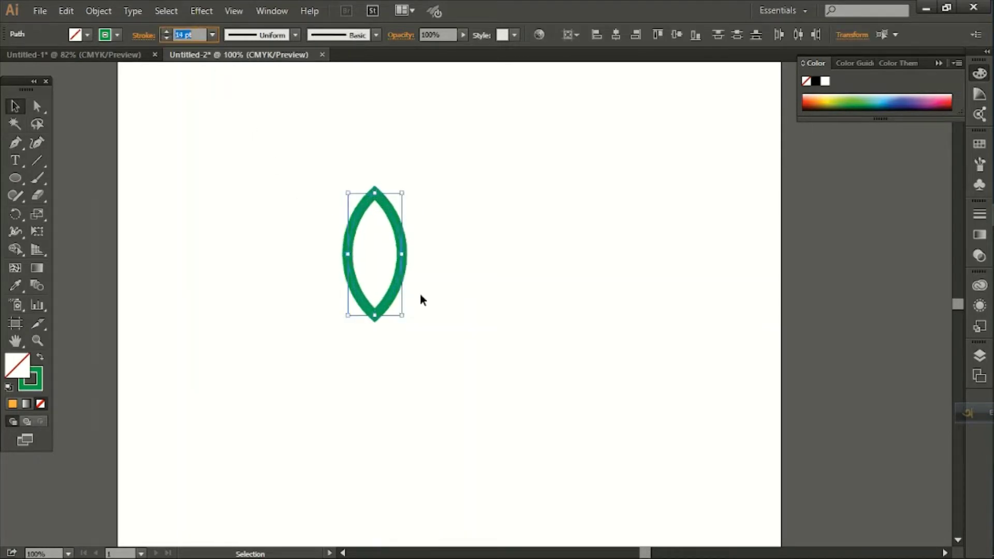
Step: Enlarge the leaf outline proportionally around its center and set its stroke weight to 16 pt
drag(402, 193, 429, 136)
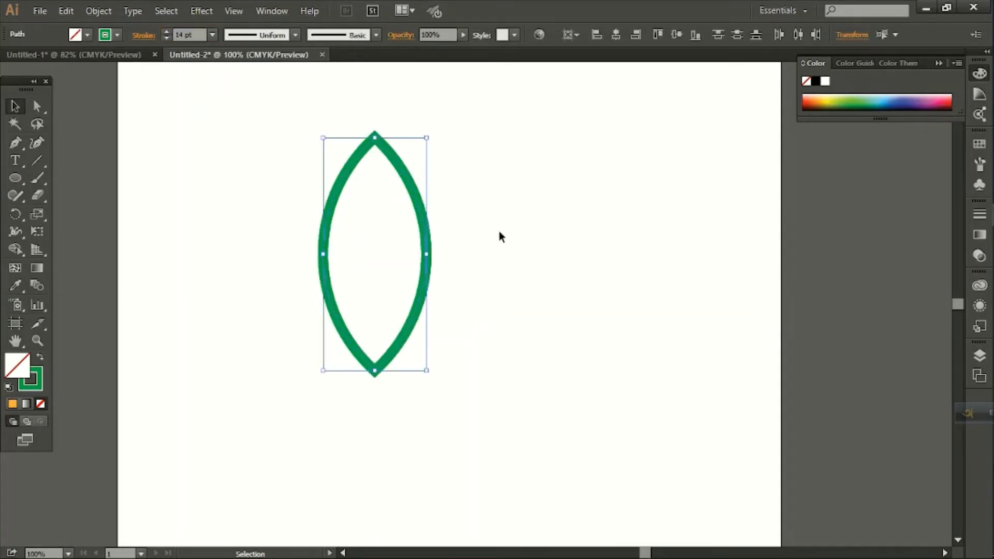
click(513, 243)
scroll(522, 247, down, 1)
drag(461, 250, 471, 276)
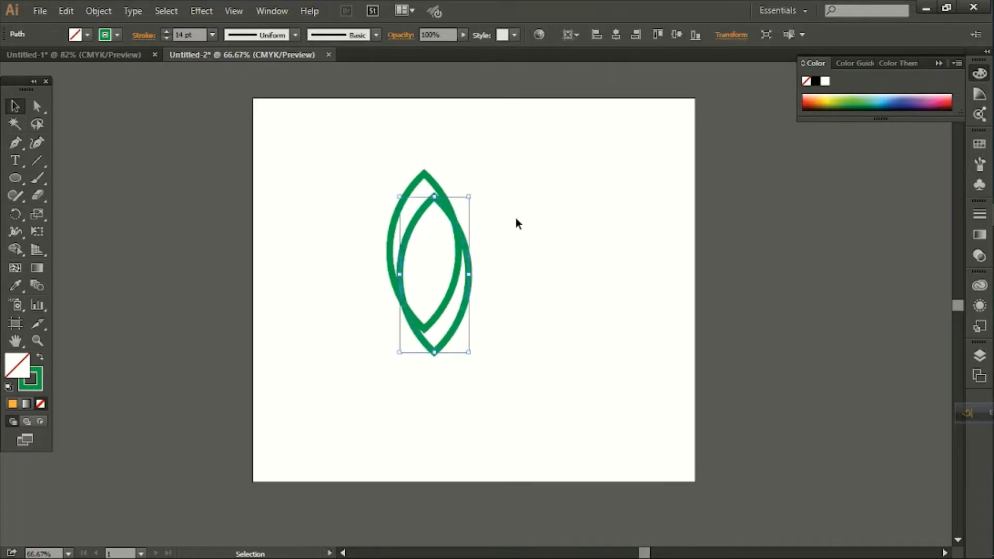
key(ctrl+z)
click(458, 243)
drag(460, 170, 454, 181)
scroll(199, 35, up, 2)
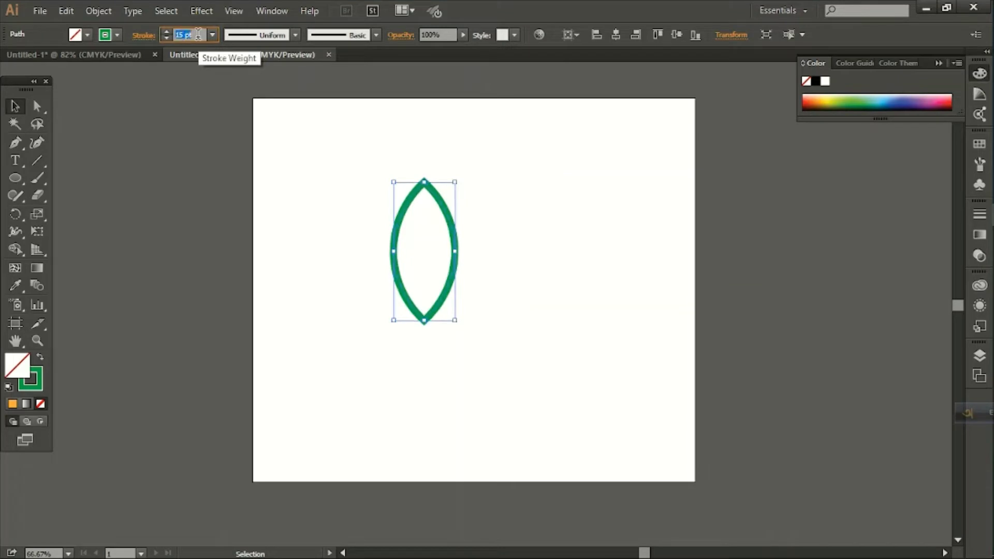
click(520, 263)
Step: Place a copy of the leaf outline in front and shorten it from the upper tip, keeping the base aligned
click(454, 252)
key(a)
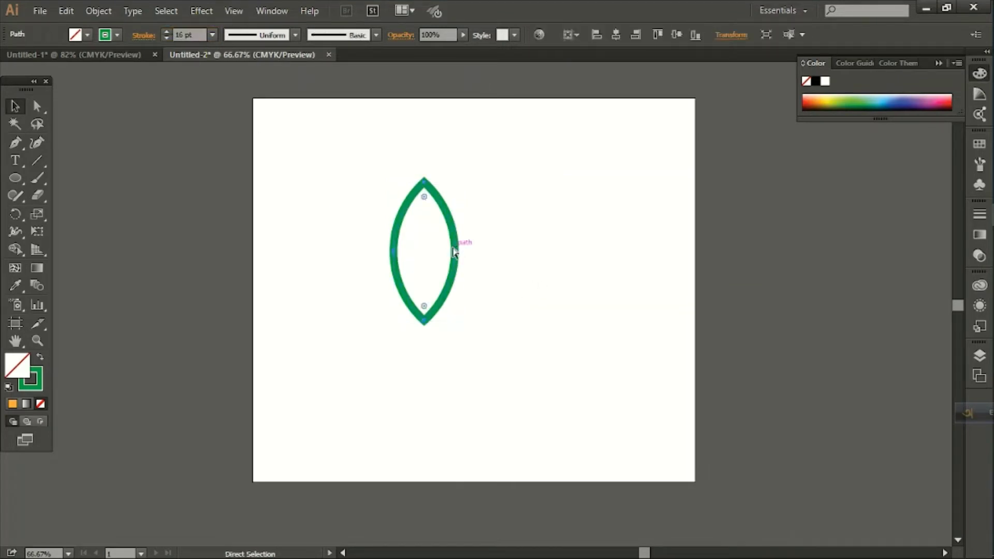
key(v)
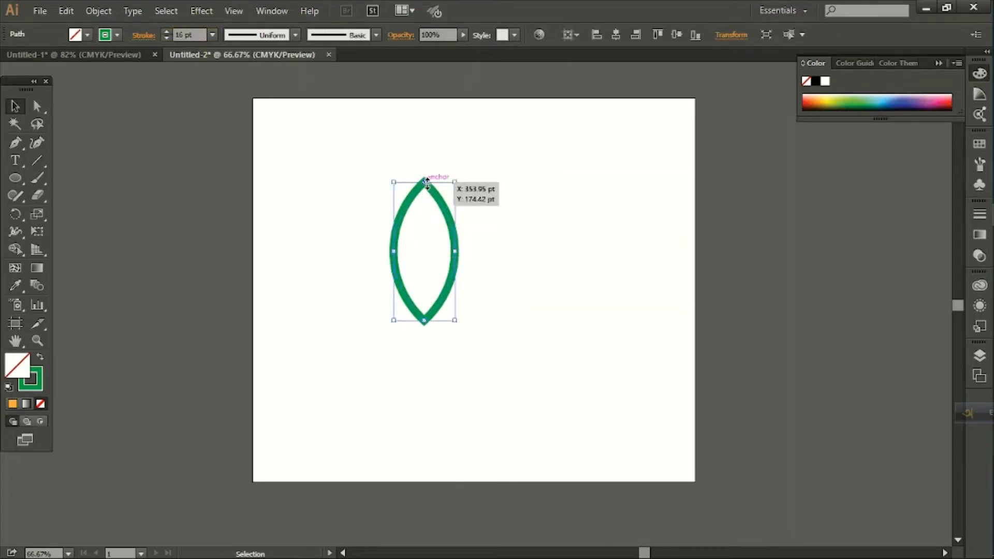
drag(427, 181, 428, 205)
scroll(455, 281, up, 1)
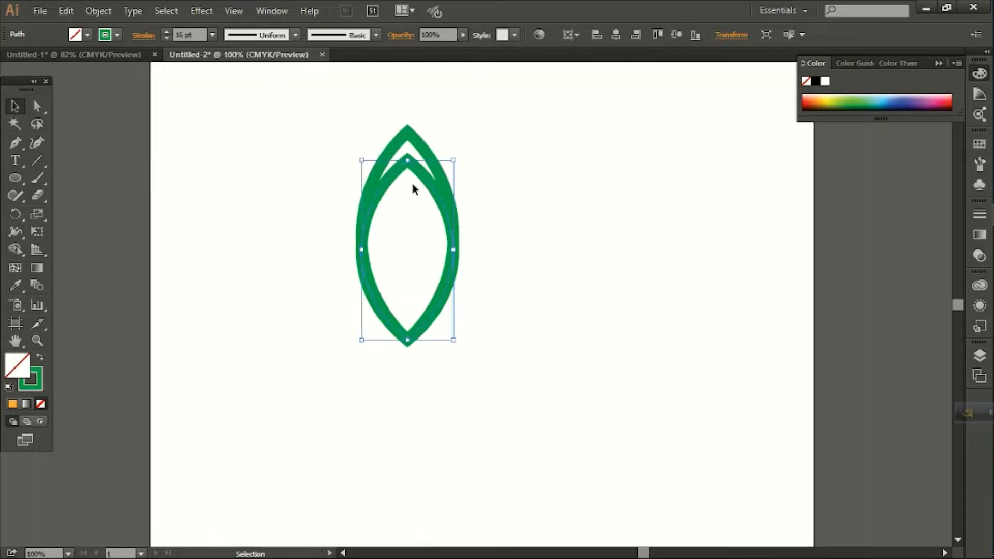
drag(408, 160, 407, 167)
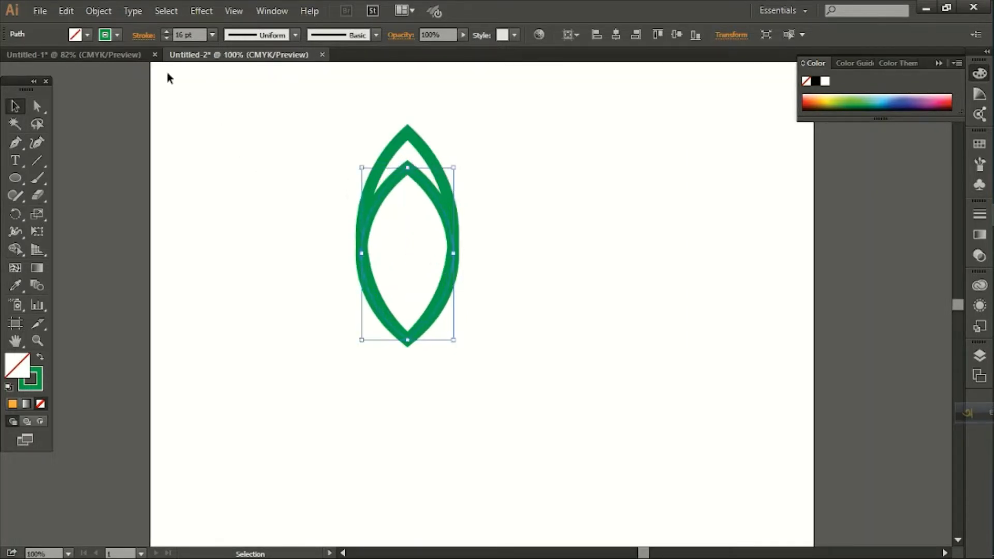
Step: Recolor the shorter leaf's stroke blue and narrow it slightly on both sides to sit within the green leaf
click(106, 35)
click(81, 59)
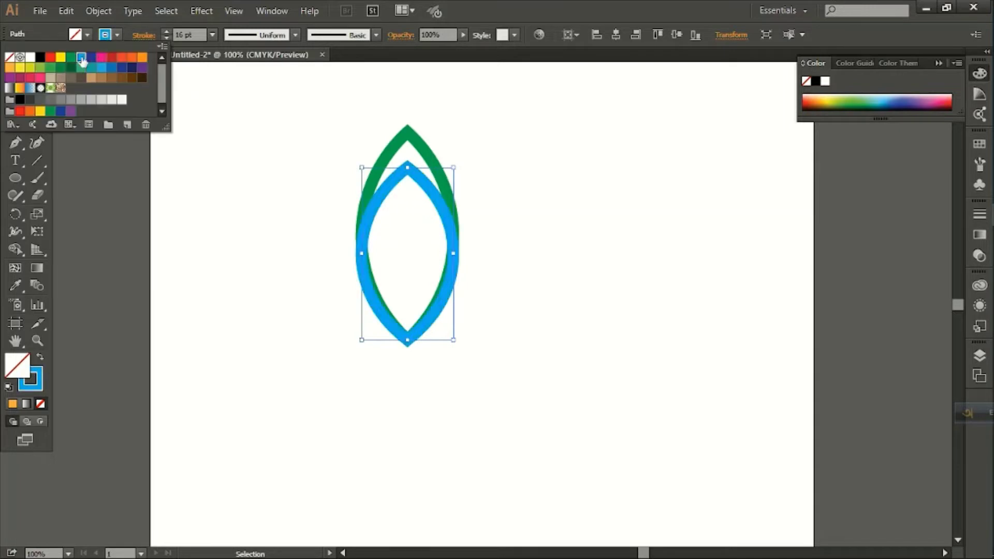
click(456, 255)
mouse_move(460, 255)
mouse_down()
mouse_move(410, 253)
mouse_move(453, 255)
mouse_up()
click(356, 279)
mouse_move(360, 238)
mouse_down()
mouse_move(368, 235)
mouse_move(362, 254)
mouse_up()
click(342, 262)
click(358, 256)
click(320, 267)
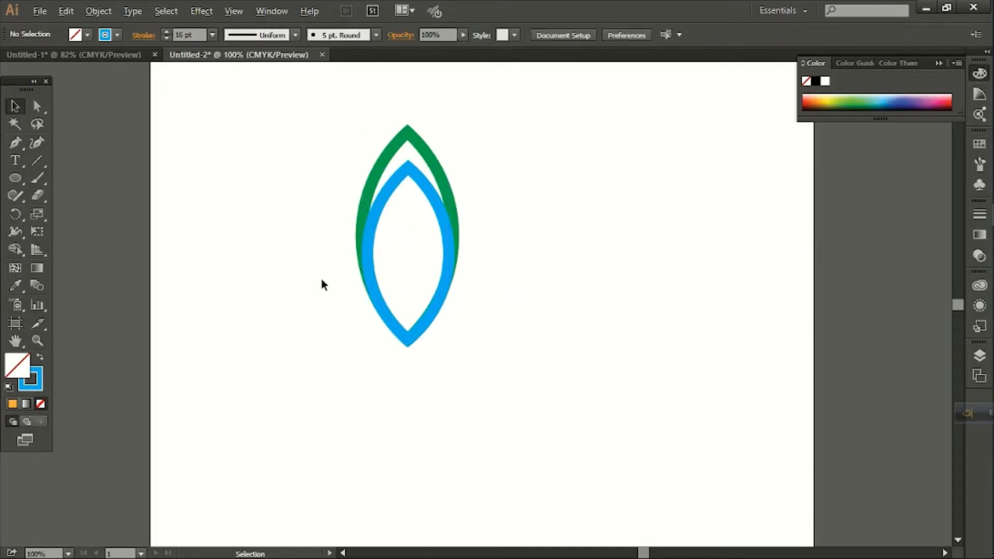
scroll(320, 275, up, 1)
click(401, 291)
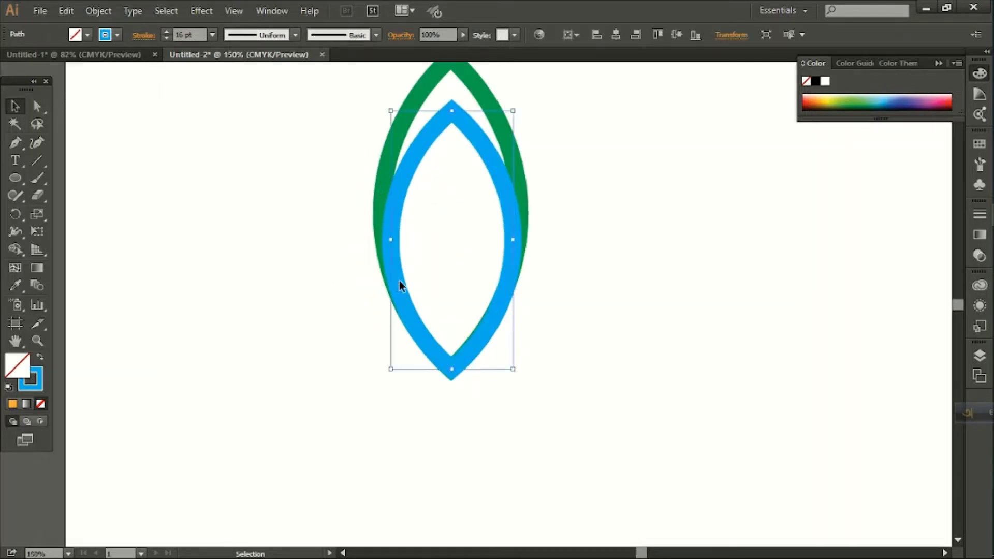
click(337, 241)
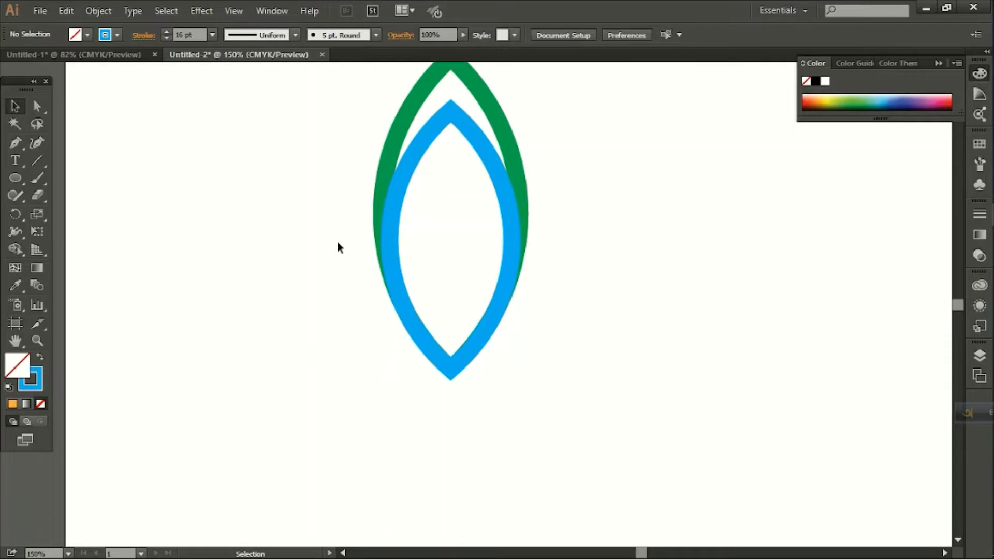
Step: Expand the fill and stroke of both leaf outlines, and ungroup the resulting shapes
click(397, 180)
shift+click(382, 185)
scroll(290, 155, up, 1)
click(99, 10)
click(122, 166)
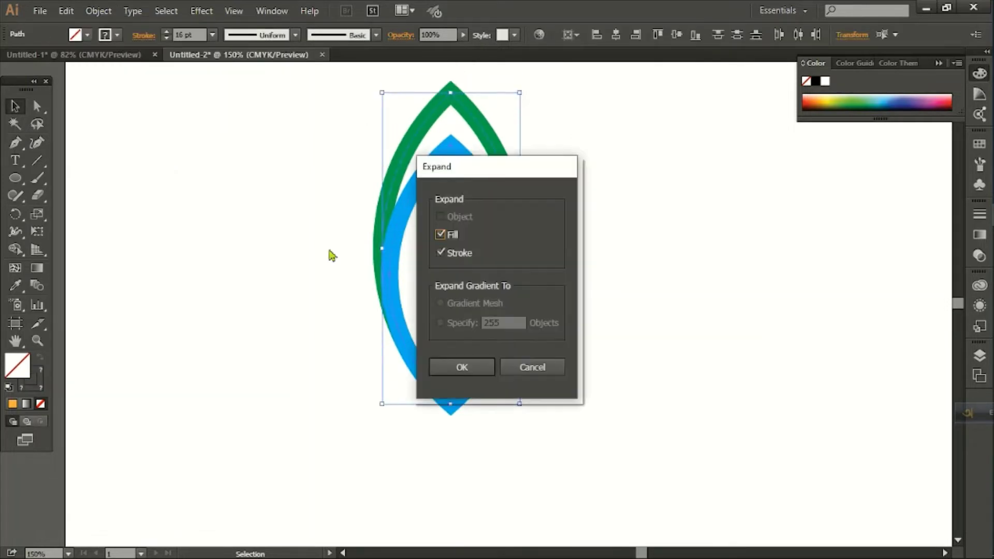
click(480, 368)
right_click(505, 198)
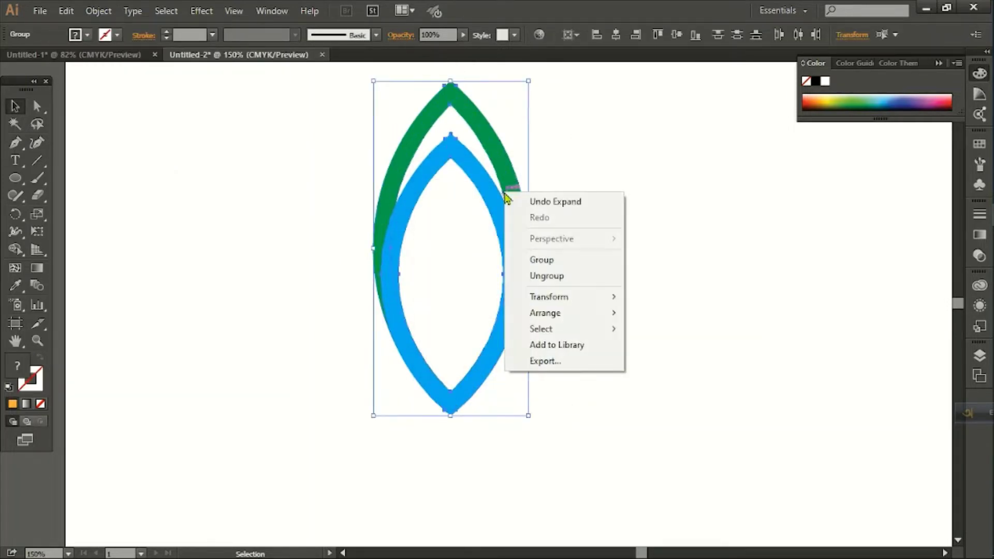
click(546, 276)
click(576, 268)
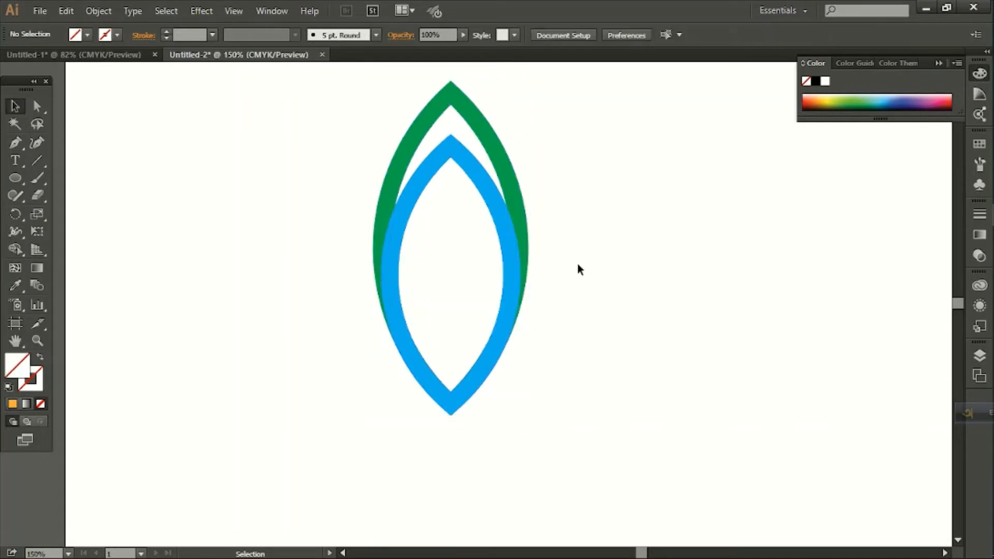
Step: Fill the gap between the green and blue leaf tips with dark green using the Shape Builder
drag(373, 89, 444, 250)
key(shift+m)
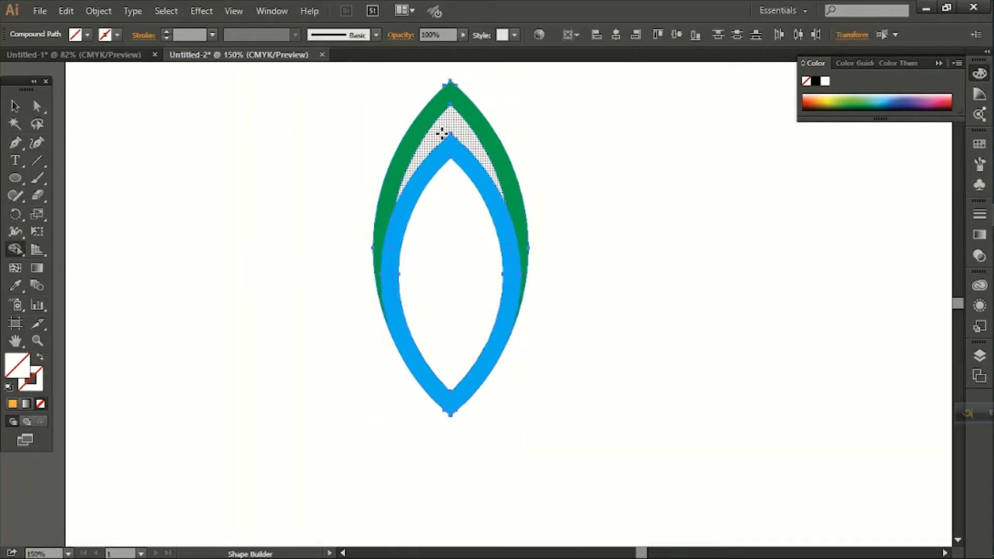
click(867, 102)
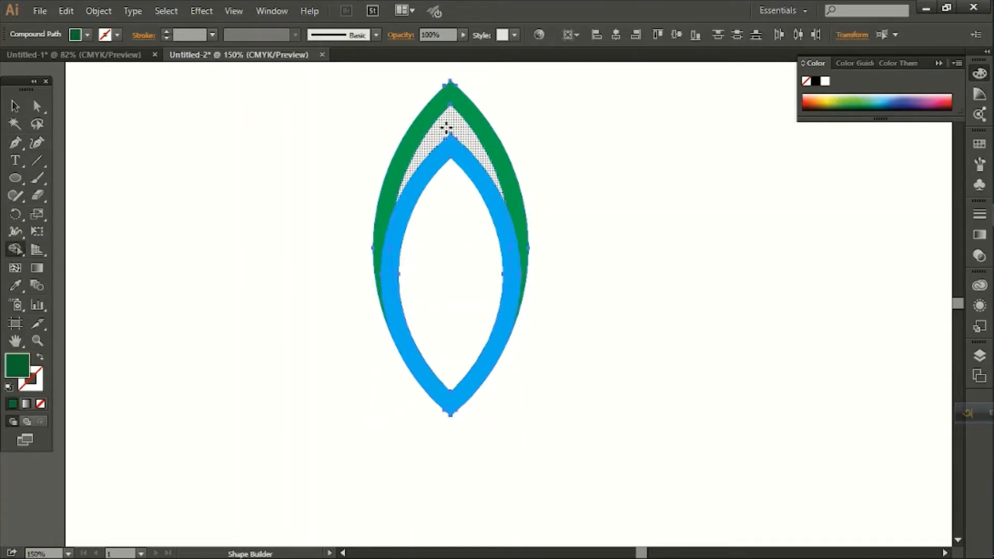
click(447, 127)
key(v)
click(246, 178)
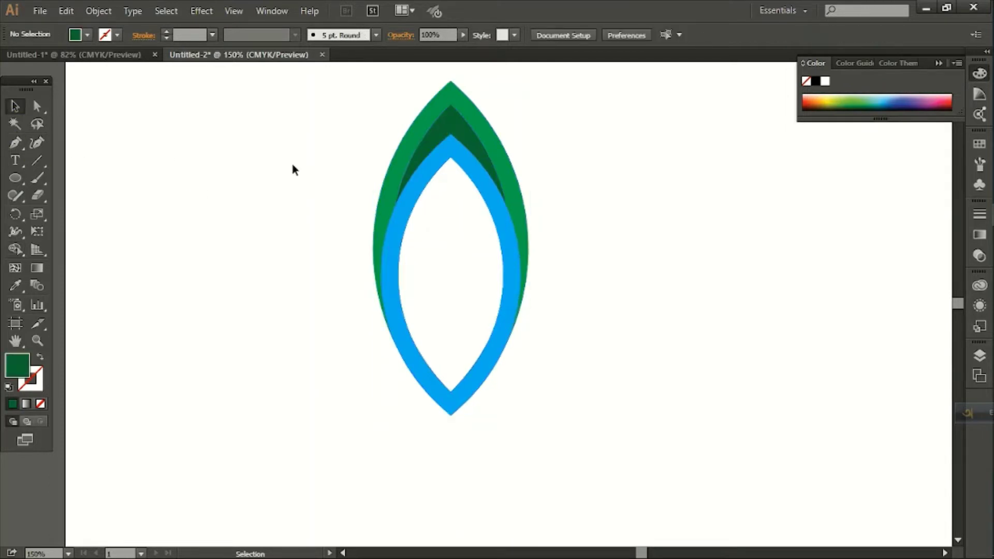
Step: Recolor the filled tip piece with the same green as the outer leaf
click(433, 98)
click(87, 35)
click(81, 64)
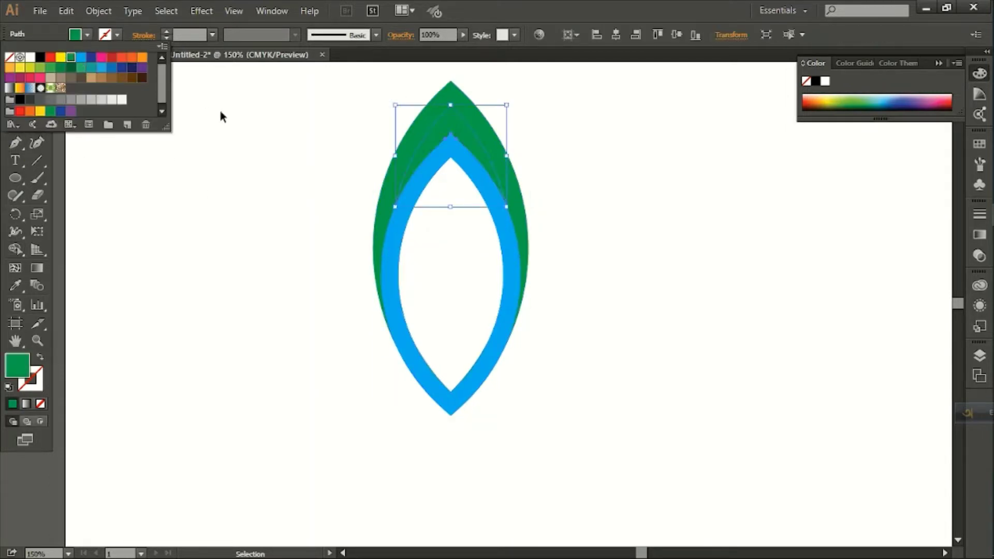
click(391, 91)
Step: Unite the green tip piece and the green outer leaf into one shape with Pathfinder
drag(474, 122, 481, 131)
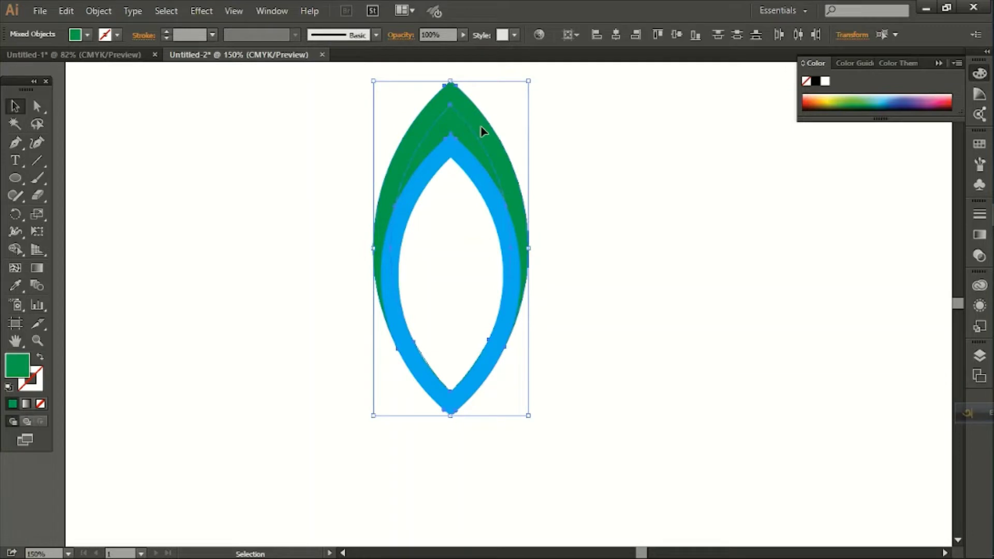
click(413, 97)
click(449, 115)
shift+click(454, 89)
click(272, 11)
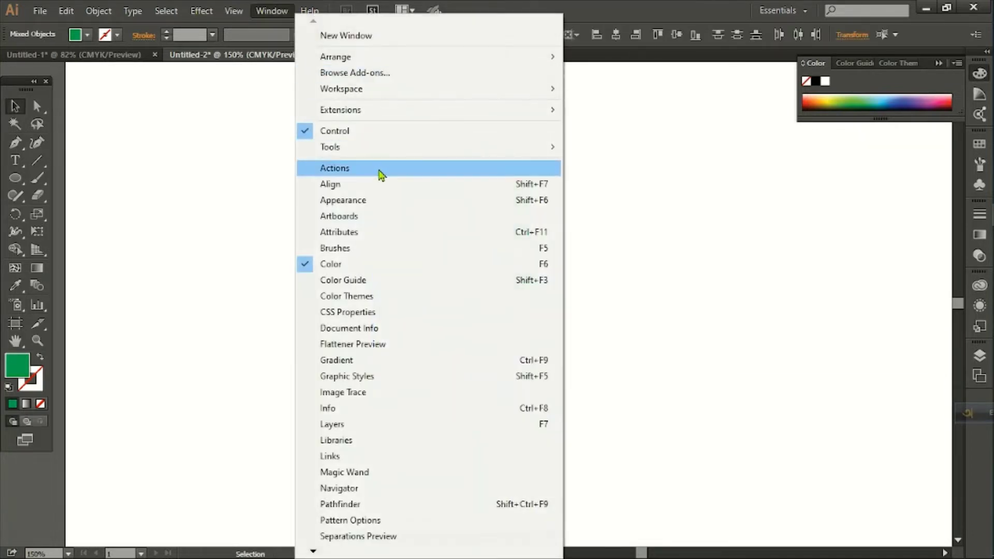
click(384, 184)
click(628, 94)
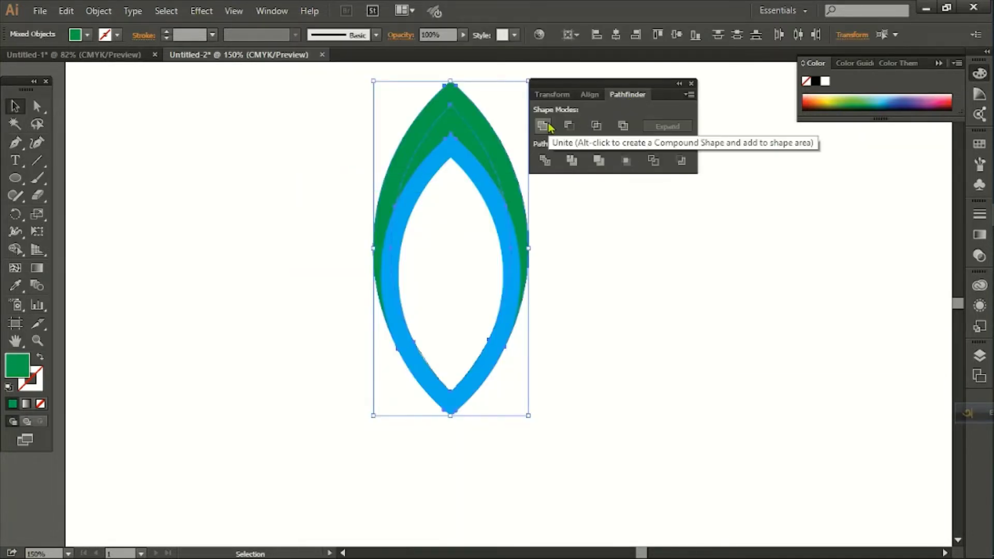
click(544, 126)
click(610, 184)
drag(609, 84, 713, 84)
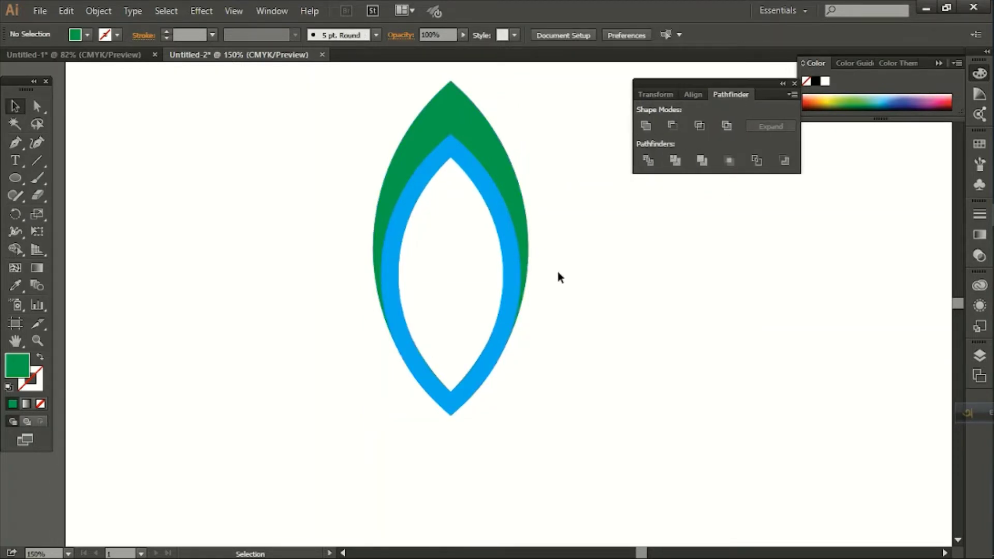
Step: Select the green and blue leaf shapes together and duplicate them slightly to the right
scroll(565, 274, down, 1)
scroll(598, 227, down, 1)
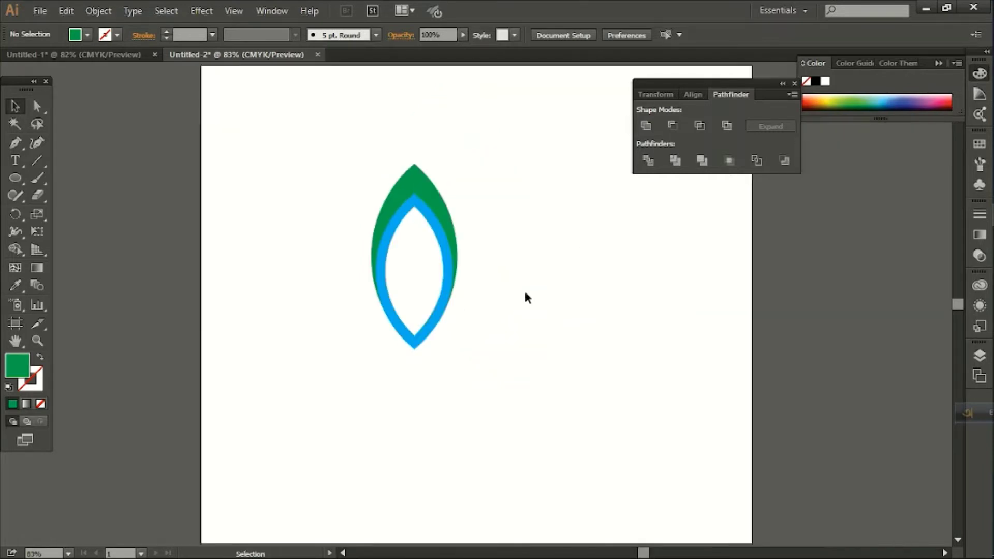
click(416, 249)
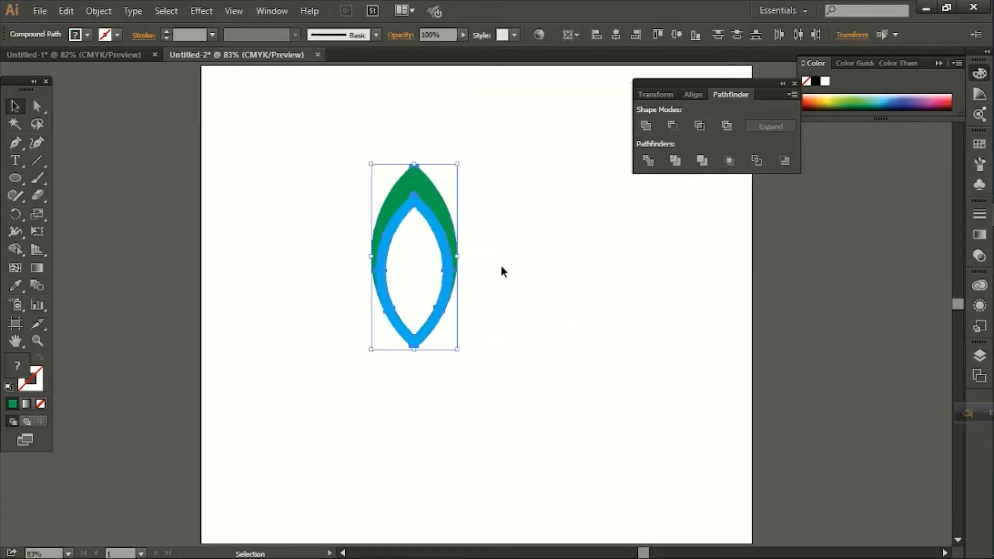
drag(434, 223, 448, 221)
right_click(447, 218)
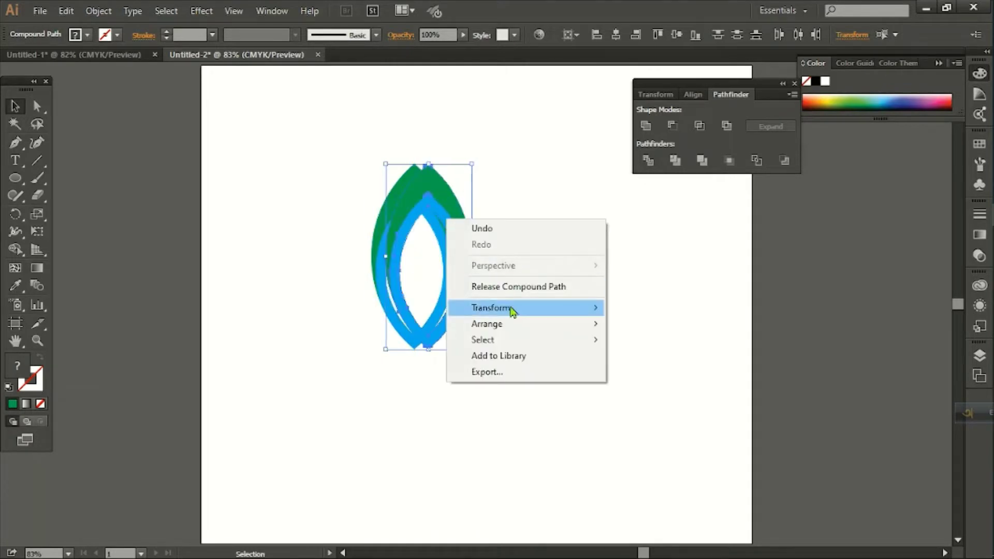
mouse_move(506, 308)
click(663, 364)
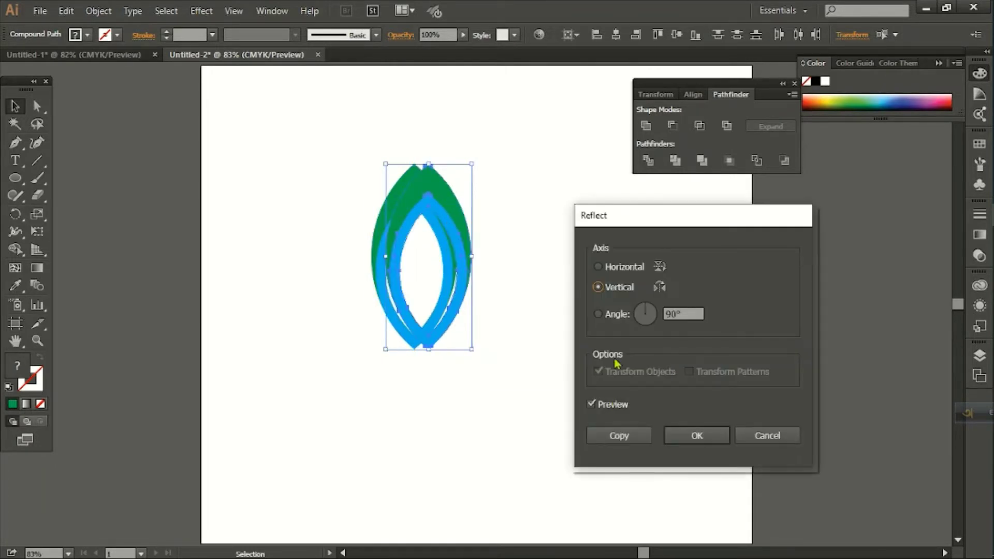
click(626, 268)
click(608, 290)
click(767, 435)
Step: Rotate the copied leaf clockwise so it leans right from the original's base, and scale it down proportionally
click(473, 192)
click(453, 234)
drag(477, 161, 513, 282)
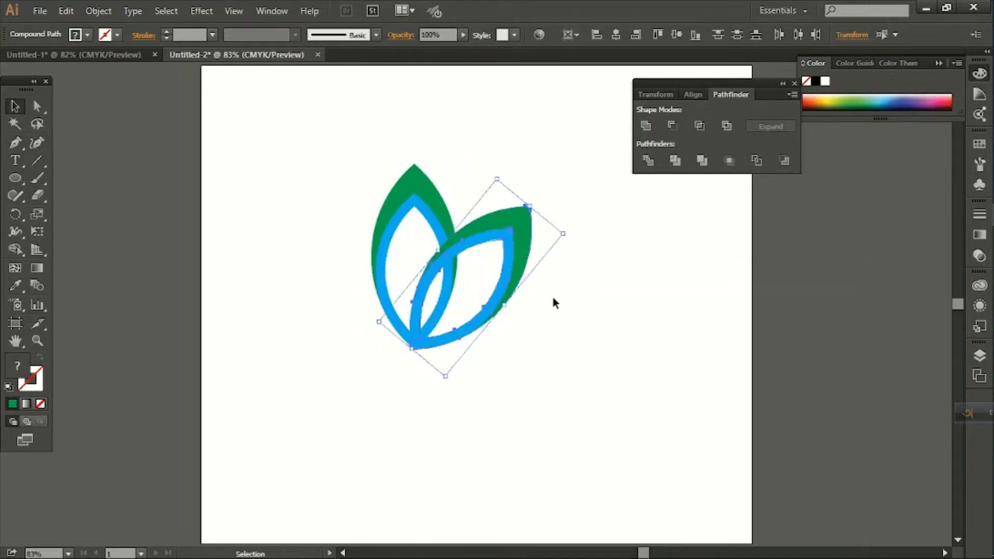
drag(564, 234, 548, 242)
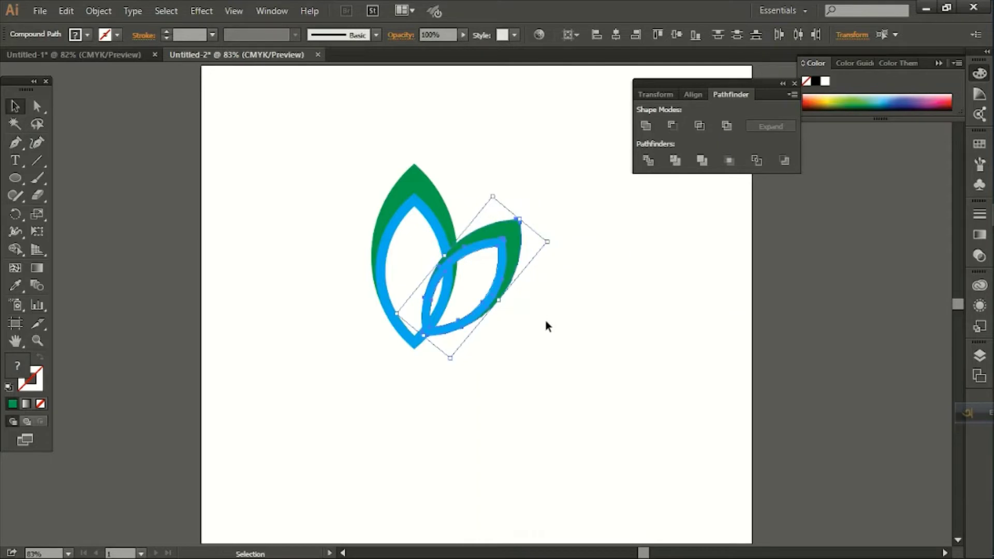
Step: Move the rotated smaller leaf so its base meets the base of the upright leaf
drag(506, 276, 484, 295)
scroll(448, 314, up, 2)
drag(490, 235, 517, 213)
click(631, 336)
Step: Nudge the smaller leaf's shapes in fine increments to line up their lower edges and base point
click(508, 326)
key(Up)
key(Right)
click(487, 376)
click(487, 369)
key(Down)
click(521, 381)
click(437, 326)
click(535, 395)
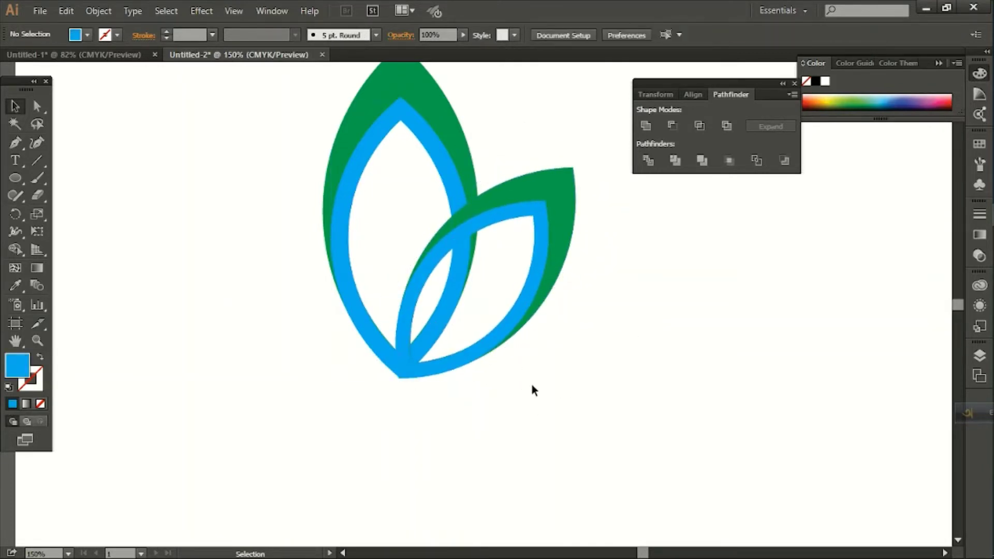
drag(515, 359, 515, 361)
key(Right)
click(530, 368)
drag(468, 314, 510, 361)
click(551, 383)
Step: Copy the smaller right-leaning leaf's green and blue shapes in place and reflect the copy with the Vertical axis option
scroll(523, 383, up, 1)
drag(531, 170, 572, 279)
key(a)
key(v)
right_click(552, 246)
mouse_move(613, 335)
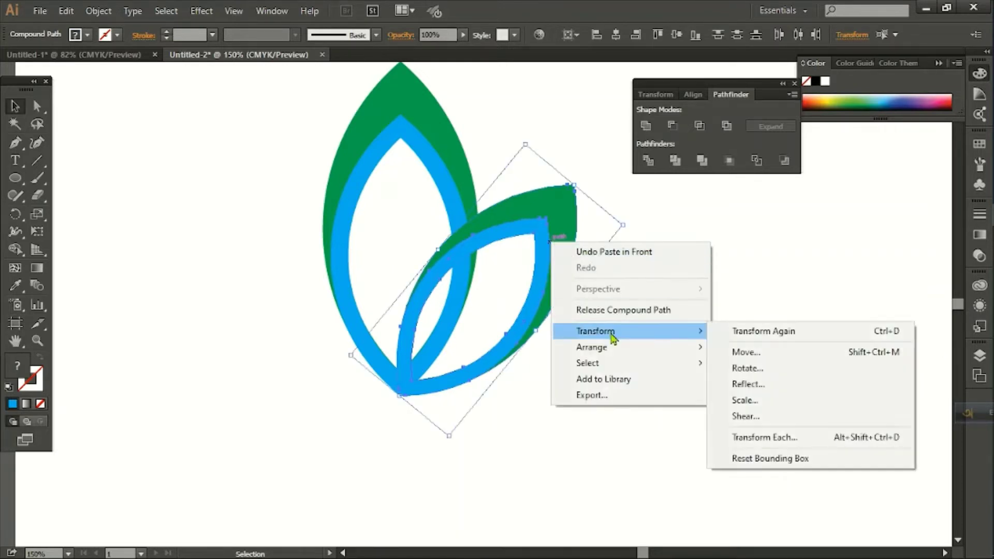
click(736, 389)
click(617, 267)
click(619, 288)
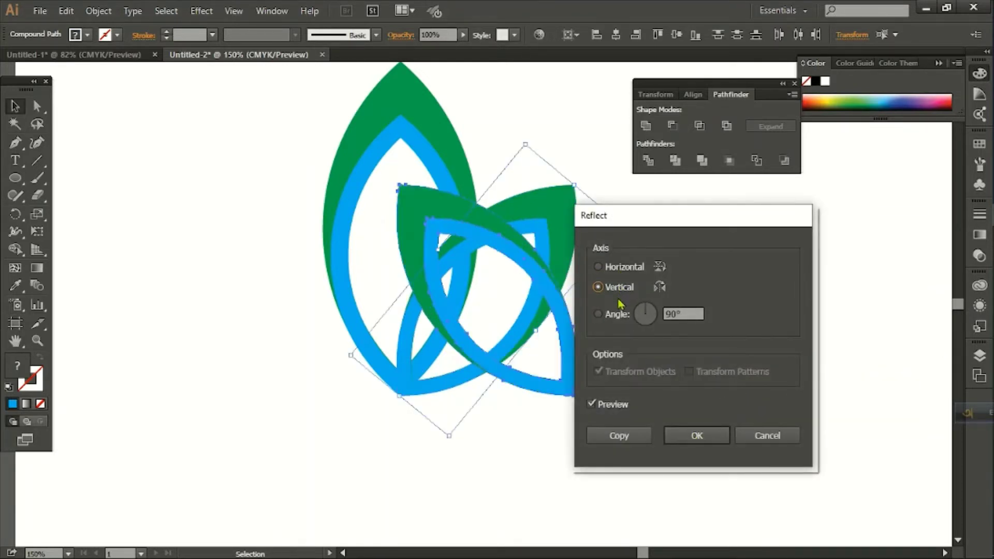
click(696, 434)
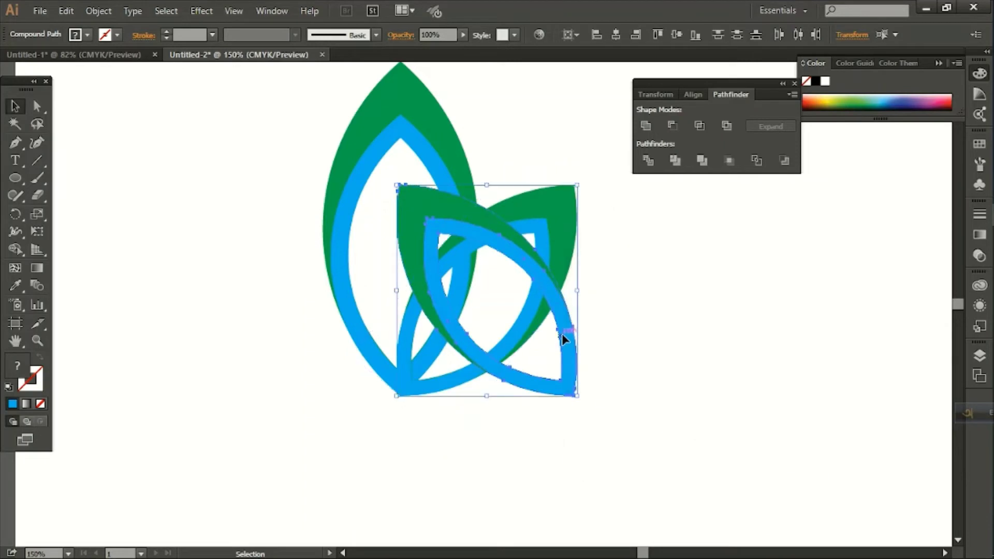
Step: Move the mirrored leaf to the left side of the upright leaf so their base points meet
drag(602, 336, 396, 409)
click(585, 359)
click(532, 390)
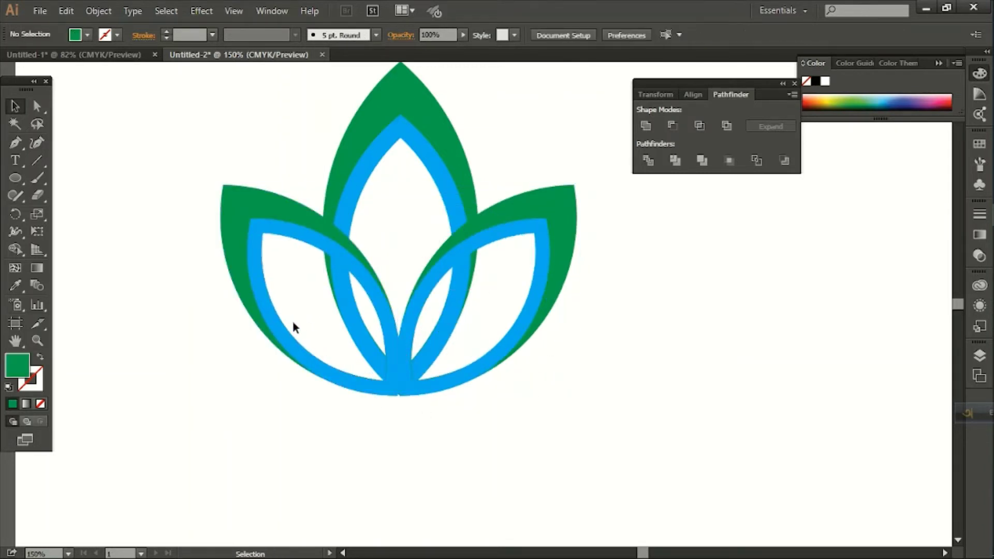
Step: Nudge the mirrored leaf's shapes right in fine increments to close up its base with the other leaves
click(266, 350)
key(Right)
key(Right)
key(Right)
click(465, 394)
click(297, 373)
key(Right)
click(497, 419)
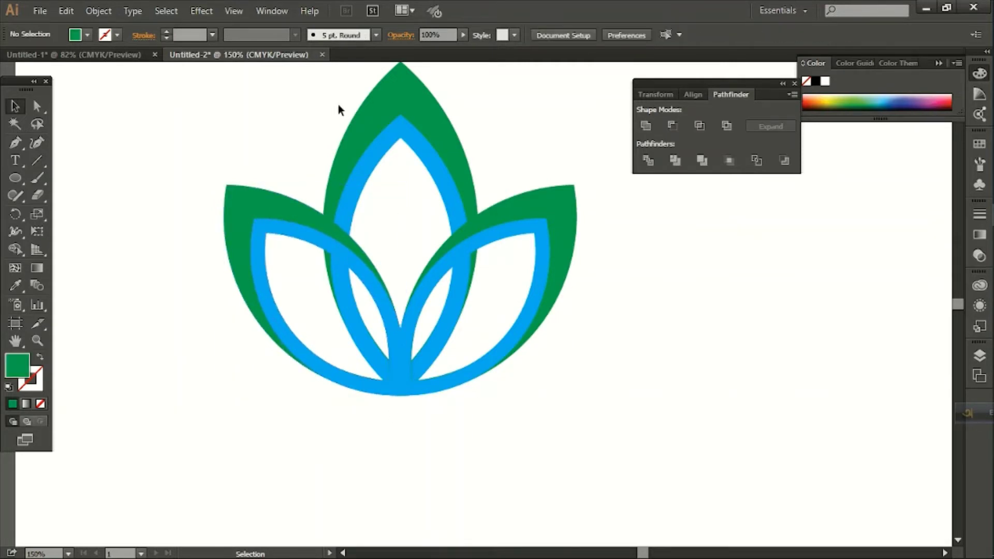
Step: Bring the upright central leaf's green and blue shapes to the front of both side leaves
click(414, 157)
right_click(424, 139)
mouse_move(466, 244)
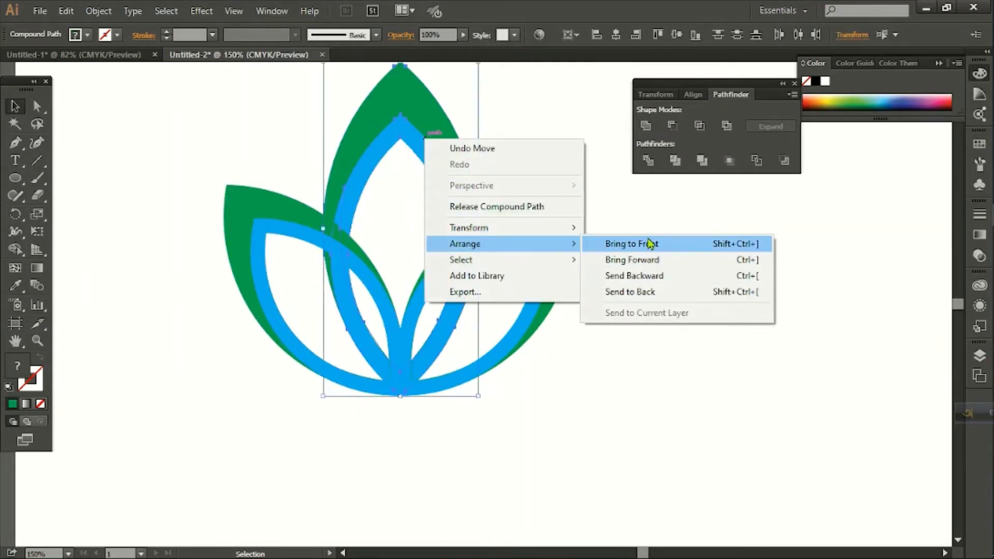
click(650, 244)
click(642, 300)
Step: Fill the left leaf's inner blue outline with pink
key(ctrl+0)
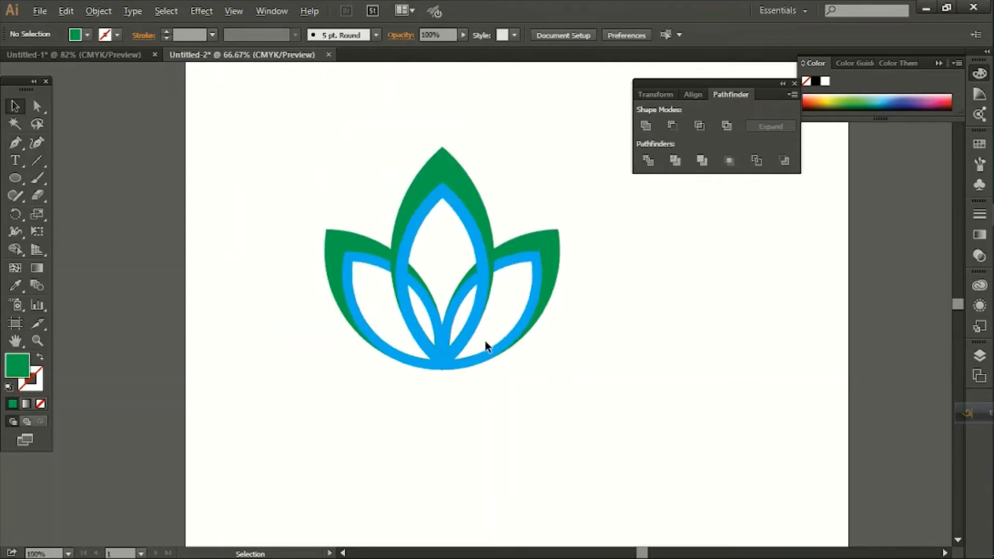
scroll(487, 346, down, 1)
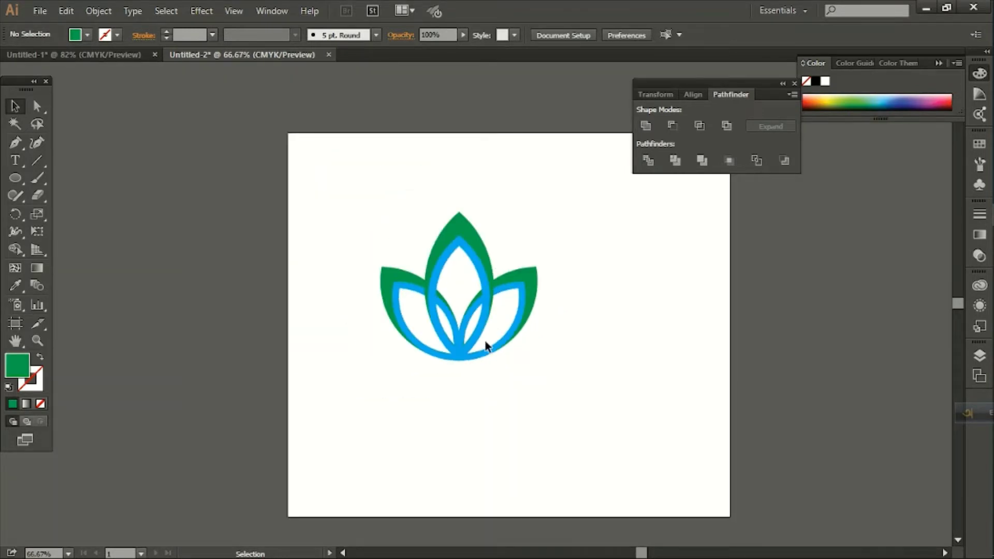
scroll(577, 366, up, 1)
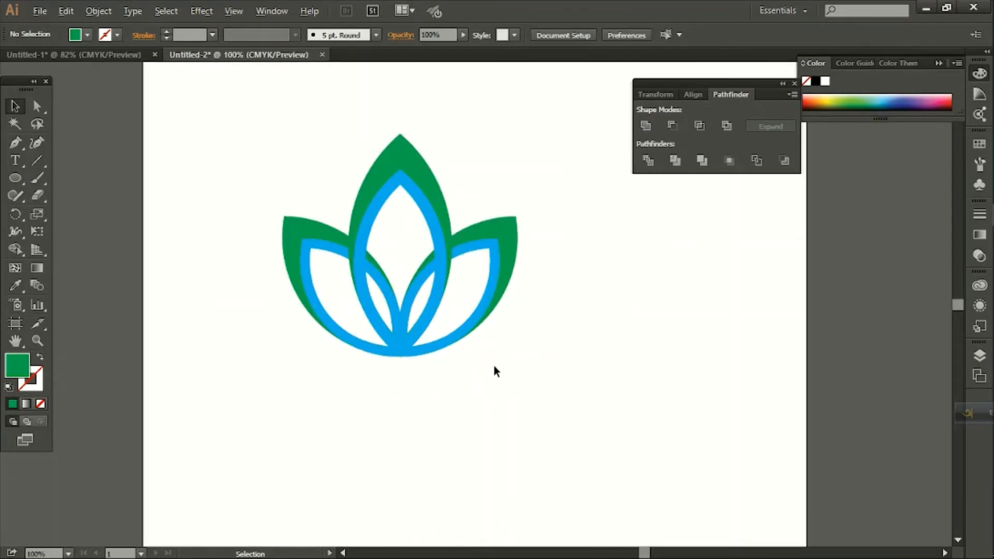
scroll(387, 335, up, 1)
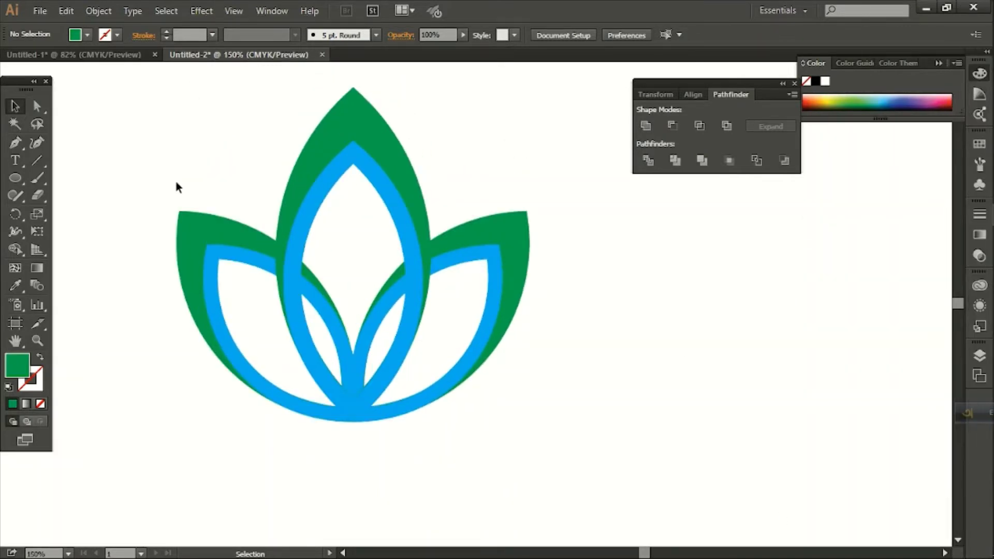
click(209, 223)
right_click(202, 245)
click(146, 263)
click(207, 250)
click(87, 34)
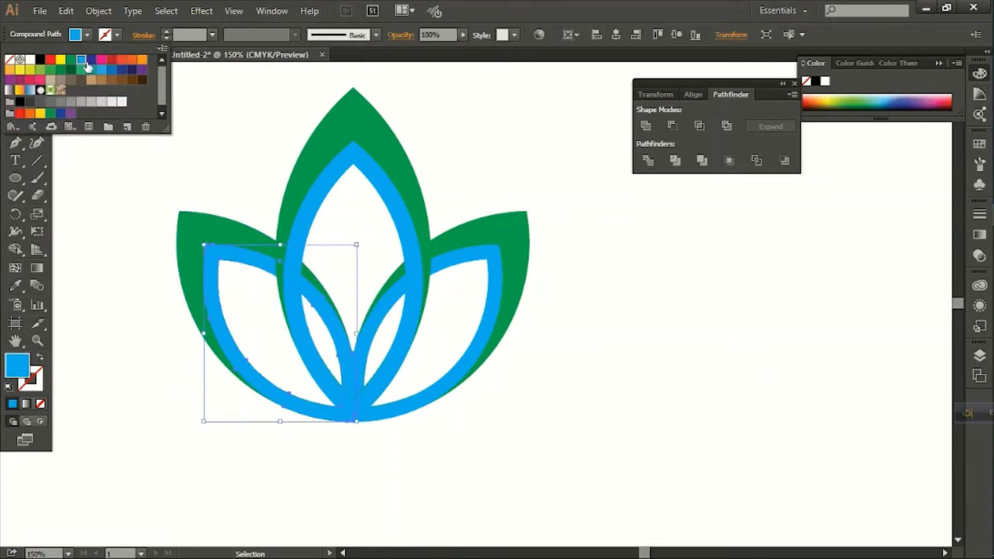
click(102, 61)
Step: Fill the left leaf's outer green shape with dark red
click(205, 223)
click(87, 35)
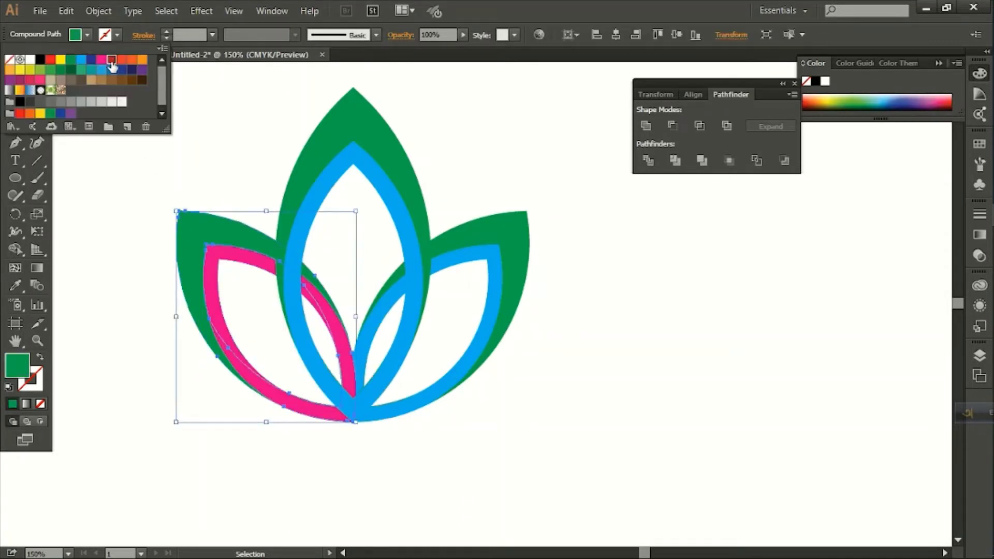
click(112, 60)
click(282, 178)
Step: Recolor the right leaf with a dark orange inner outline and a lighter orange outer shape
click(495, 280)
click(87, 35)
click(132, 57)
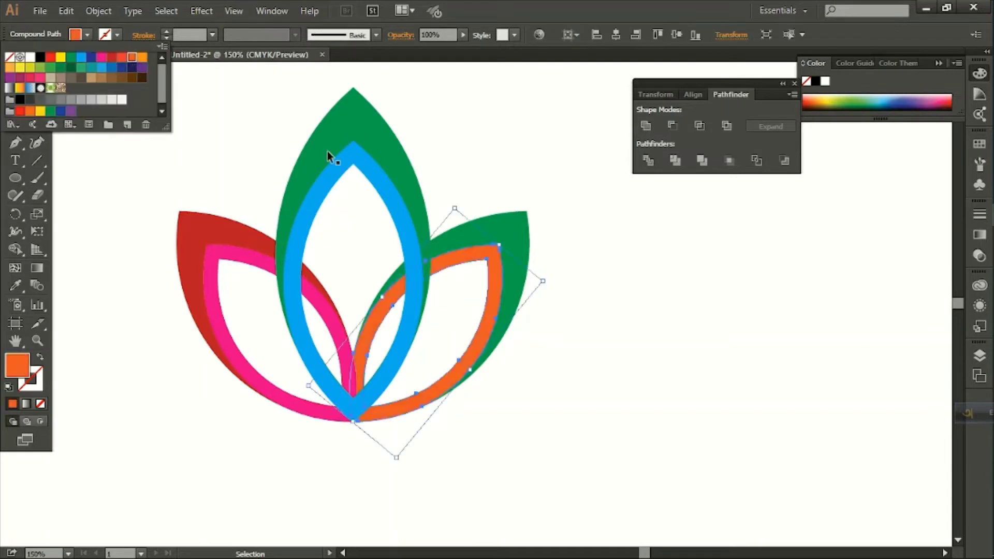
click(515, 243)
click(87, 35)
click(143, 57)
click(238, 107)
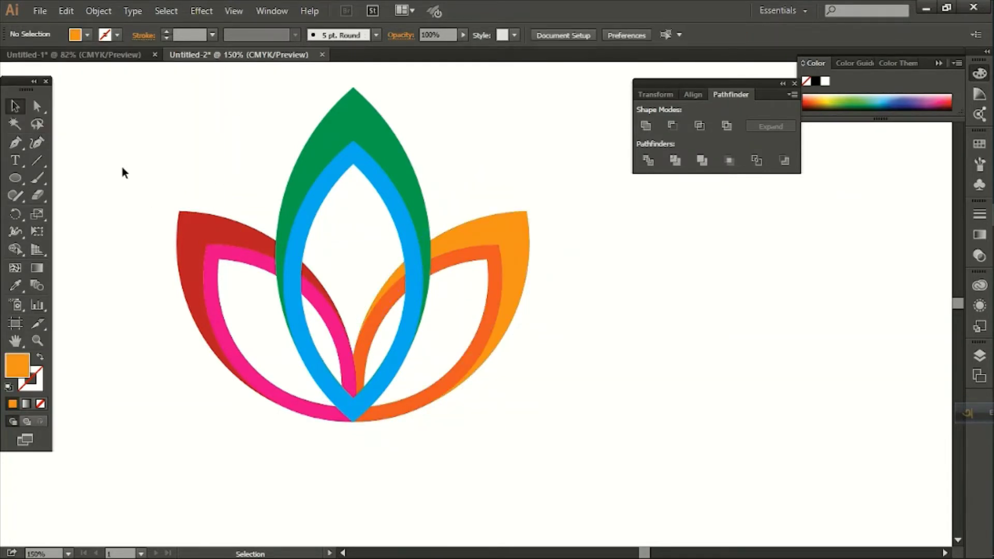
Step: Select all three leaves and use Shape Builder to fill the dark orange and blue outlines' crossing with yellow-green
drag(122, 166, 550, 426)
drag(181, 166, 505, 349)
scroll(401, 331, up, 3)
scroll(402, 332, down, 1)
click(16, 249)
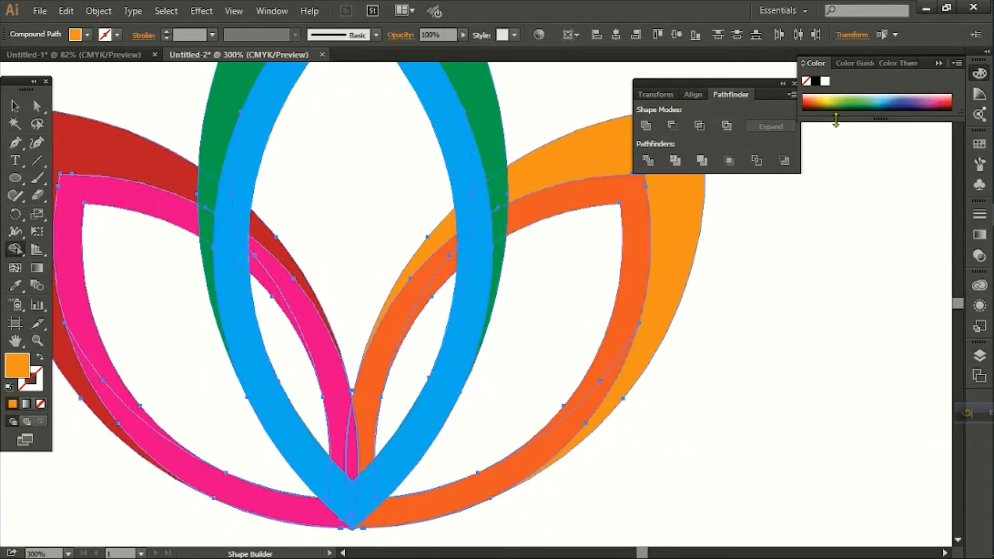
click(834, 97)
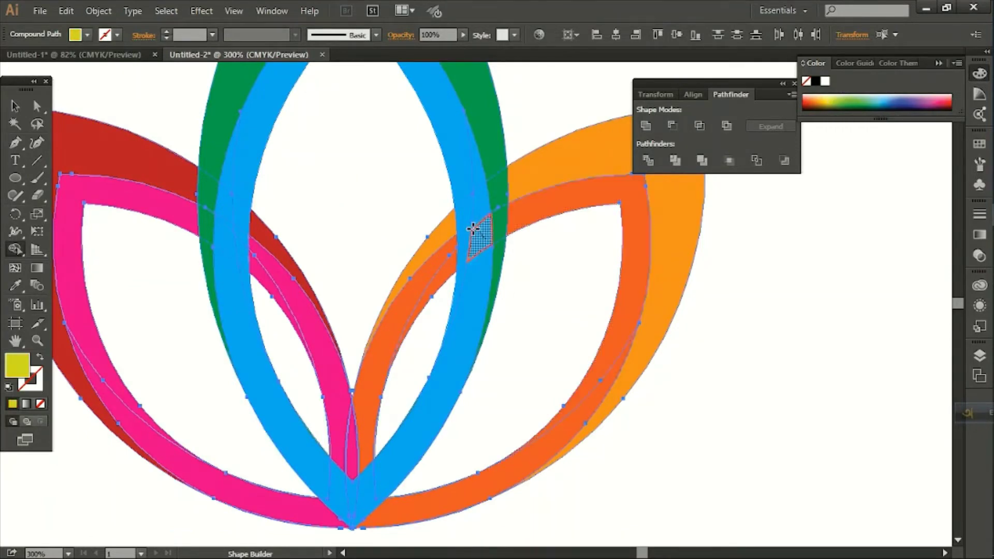
click(467, 230)
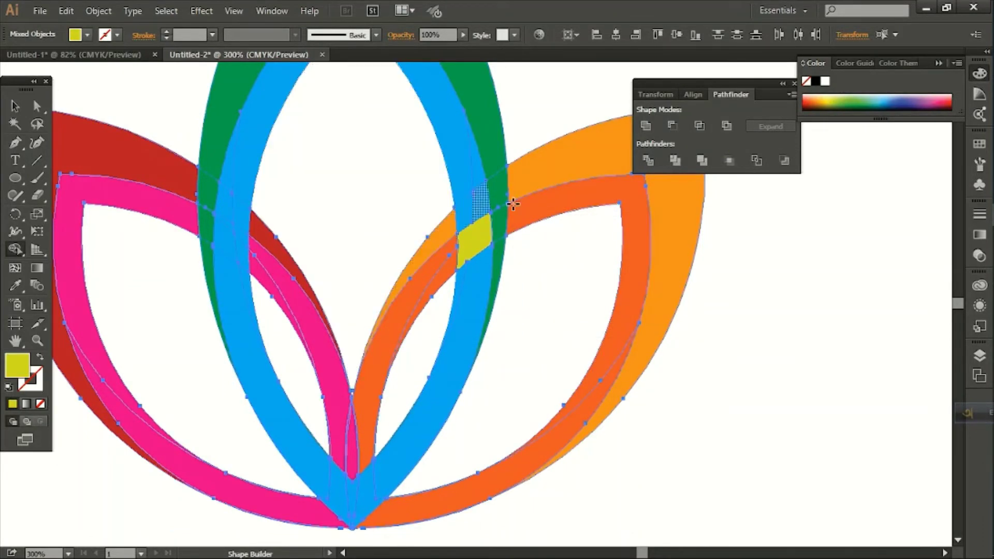
Step: With Shape Builder, fill the light orange and blue crossing and the left leaf's two crossings over the green shape with lighter green
click(850, 100)
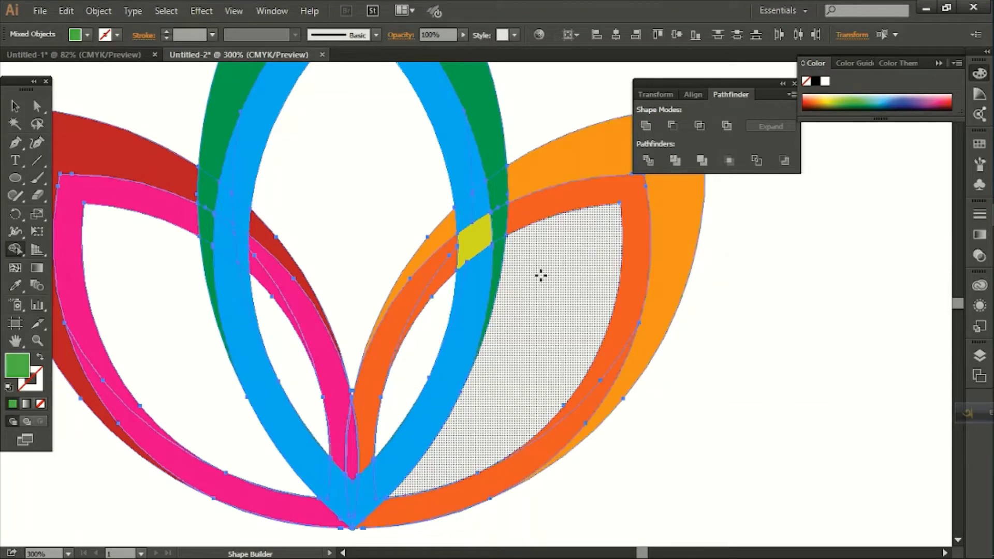
click(473, 207)
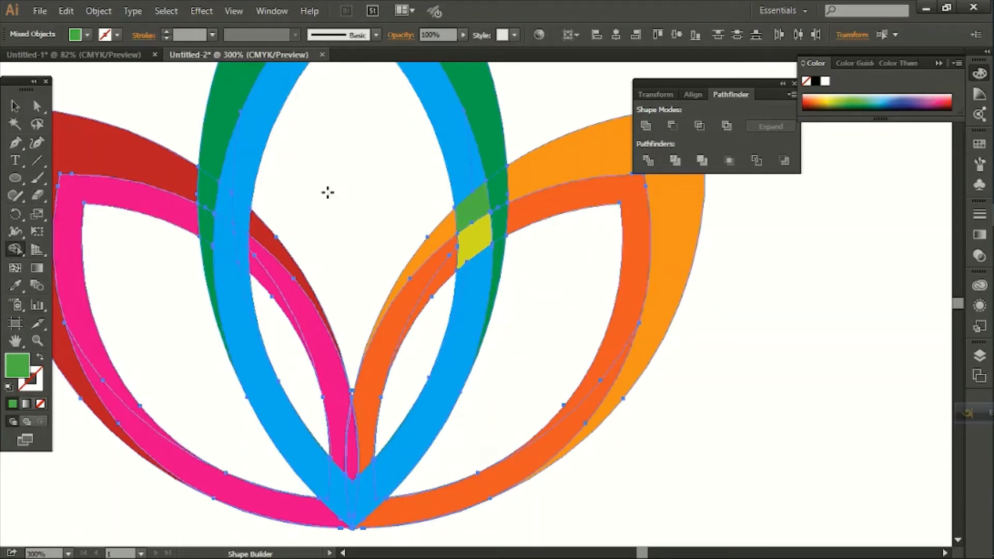
click(209, 188)
click(206, 223)
key(v)
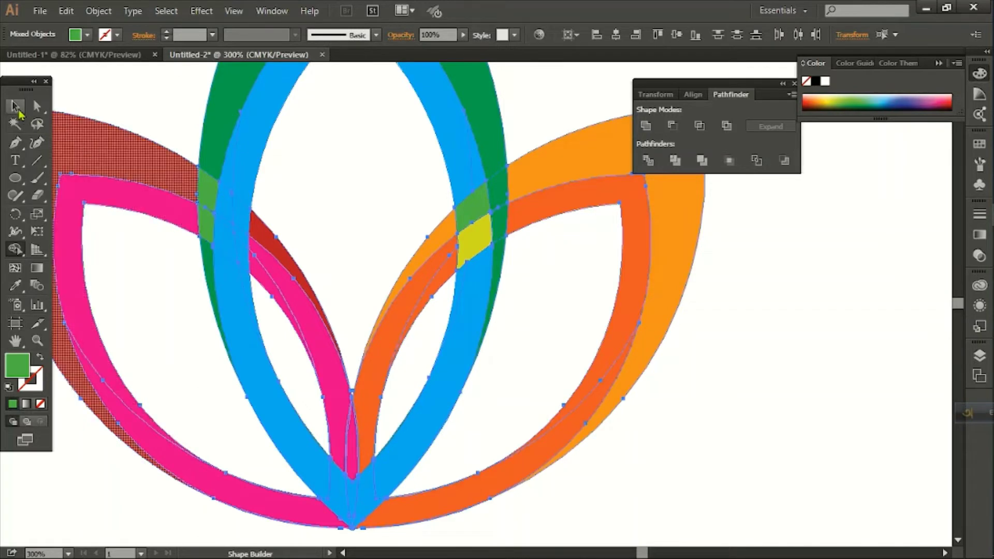
Step: Match the upper overlap piece on the left side to the left leaf's dark red using the Eyedropper
click(284, 214)
click(209, 195)
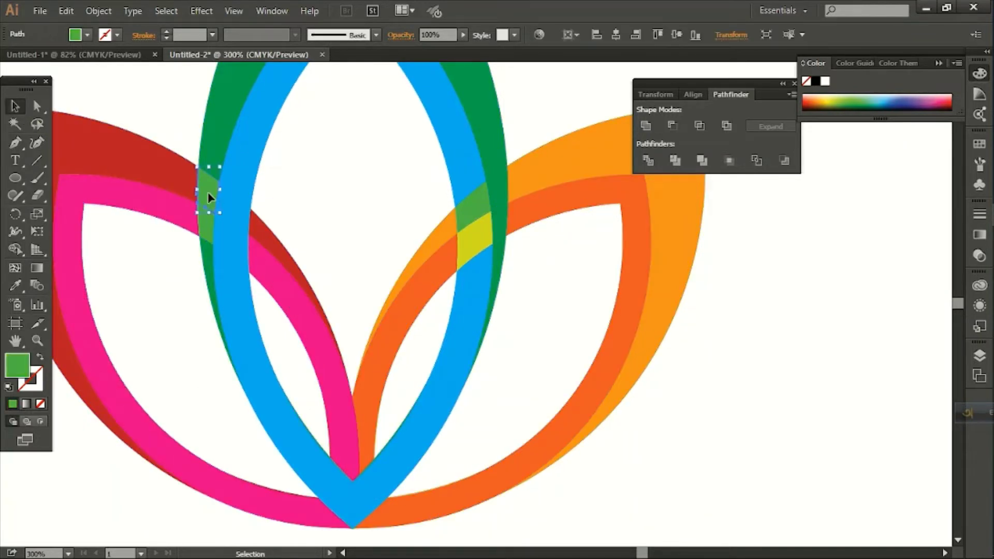
shift+click(203, 227)
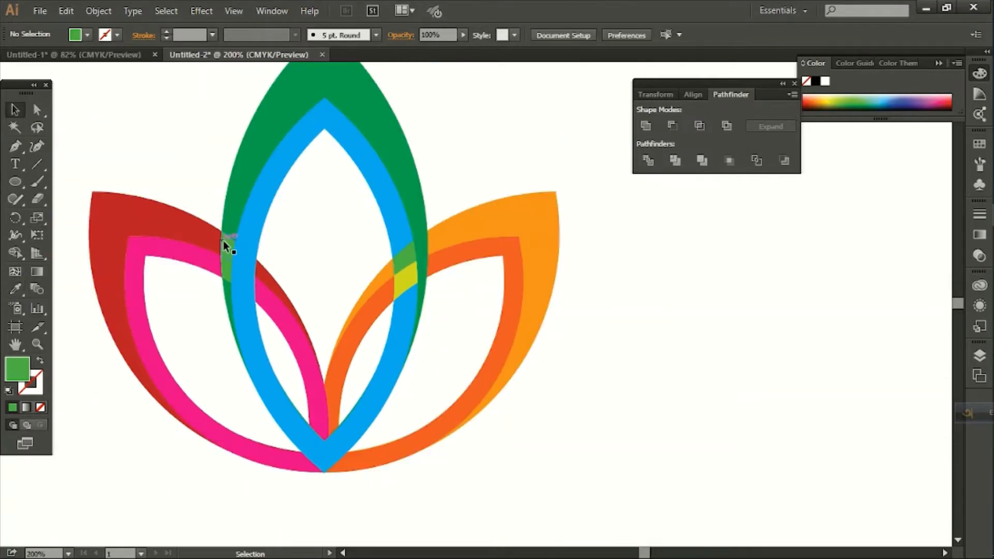
click(222, 240)
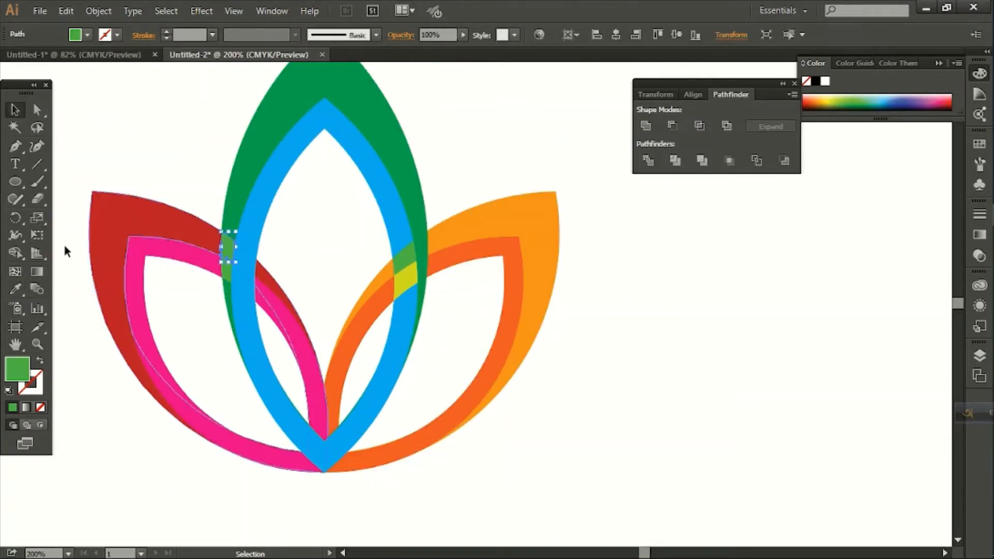
click(15, 289)
click(130, 218)
Step: Match the lower overlap piece on the left side to the left leaf's pink outline using the Eyedropper
key(v)
click(222, 265)
key(i)
click(139, 259)
click(160, 138)
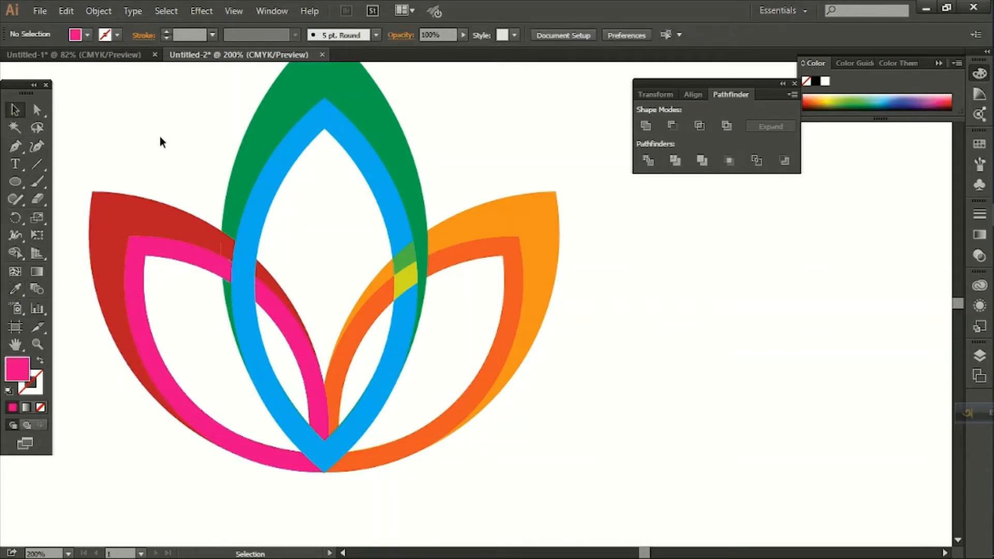
Step: Match the right side's upper overlap piece to the light orange outer shape with the Eyedropper, undoing the mistaken white sample
click(402, 260)
click(15, 289)
click(449, 244)
click(341, 313)
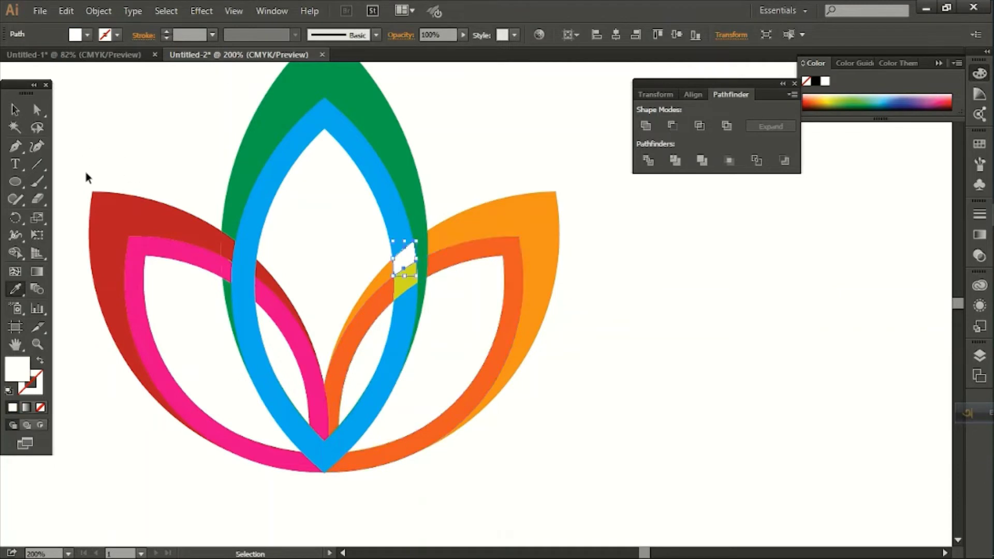
key(ctrl+z)
Step: Match the right side's yellow-green overlap piece to the right leaf's dark orange outline using the Eyedropper
click(16, 110)
click(407, 279)
click(15, 289)
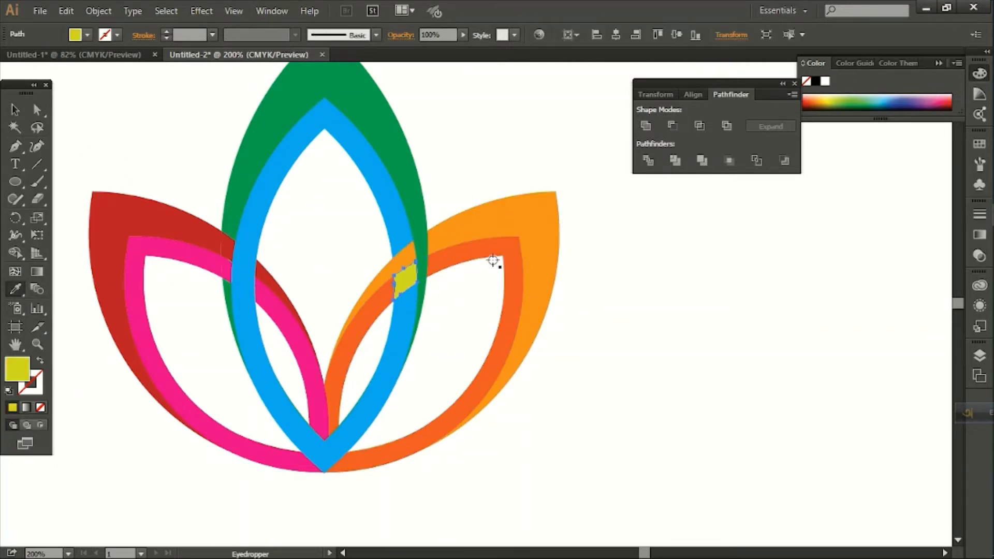
click(486, 262)
click(15, 110)
click(152, 139)
Step: Use Shape Builder to fill the small green gap between the dark red and pink pieces at the left overlap with pink
scroll(207, 255, up, 4)
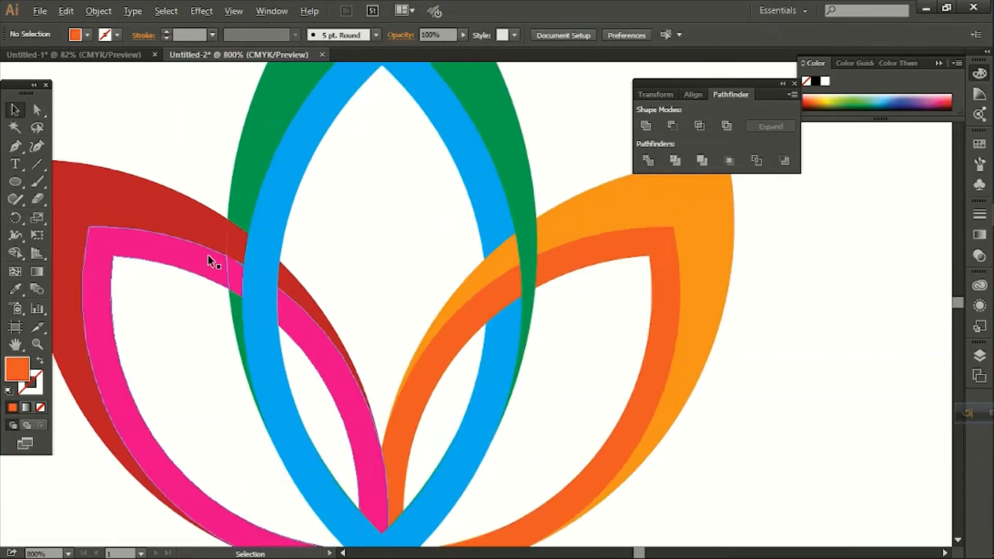
click(278, 301)
click(15, 289)
scroll(290, 280, up, 2)
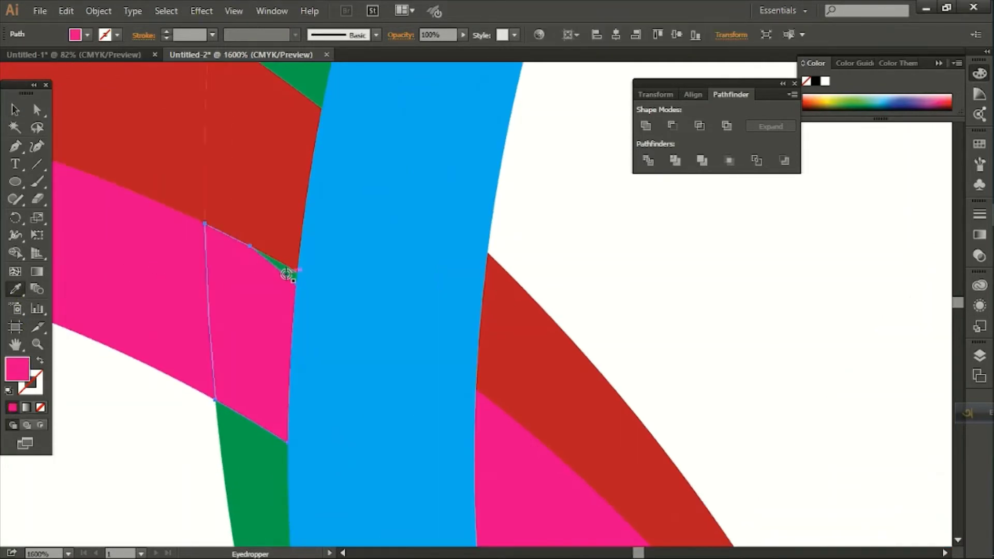
click(15, 110)
click(159, 435)
drag(165, 429, 262, 278)
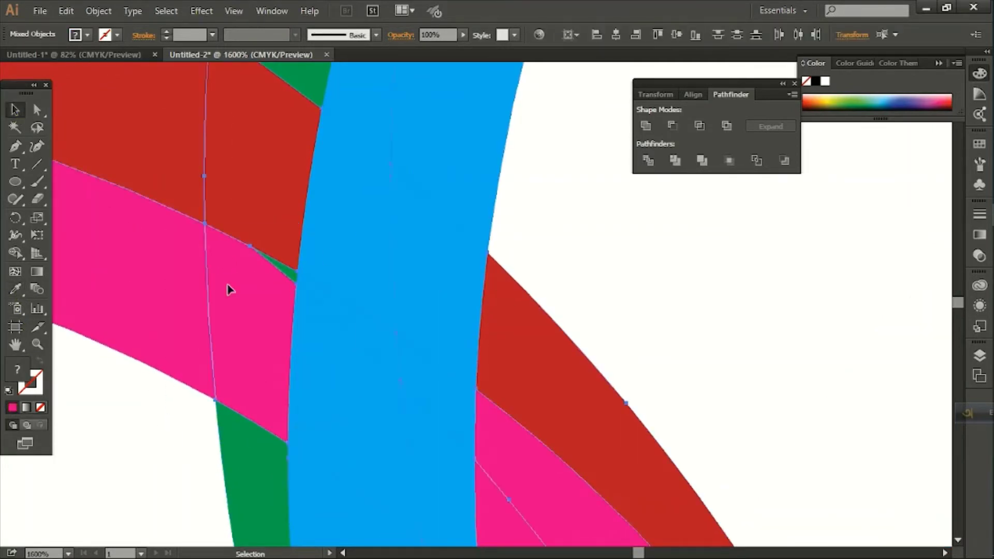
click(15, 290)
click(15, 254)
click(288, 272)
click(15, 110)
click(105, 375)
Step: Try to group the left leaf's dark red pieces and send the group to the back
scroll(175, 356, down, 6)
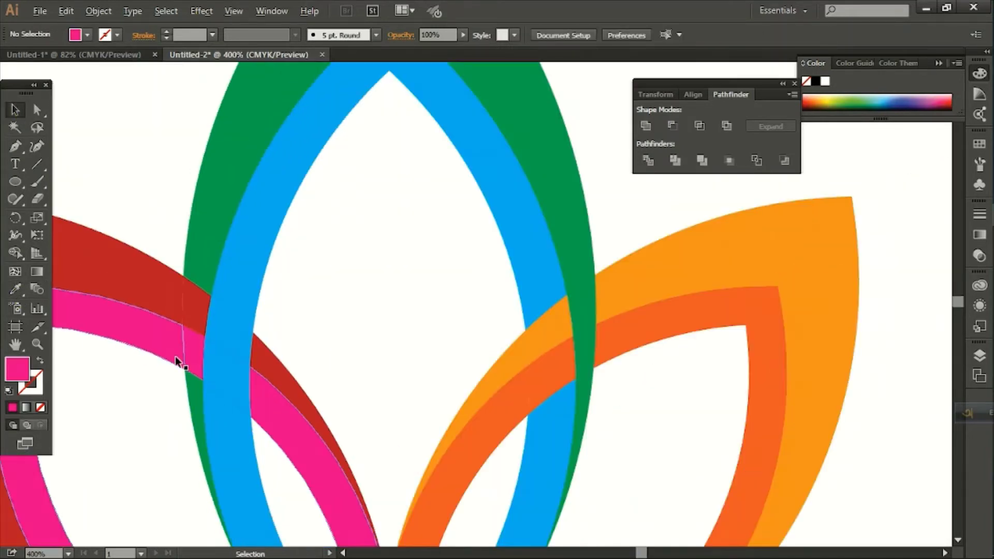
scroll(175, 357, left, 5)
scroll(173, 349, down, 3)
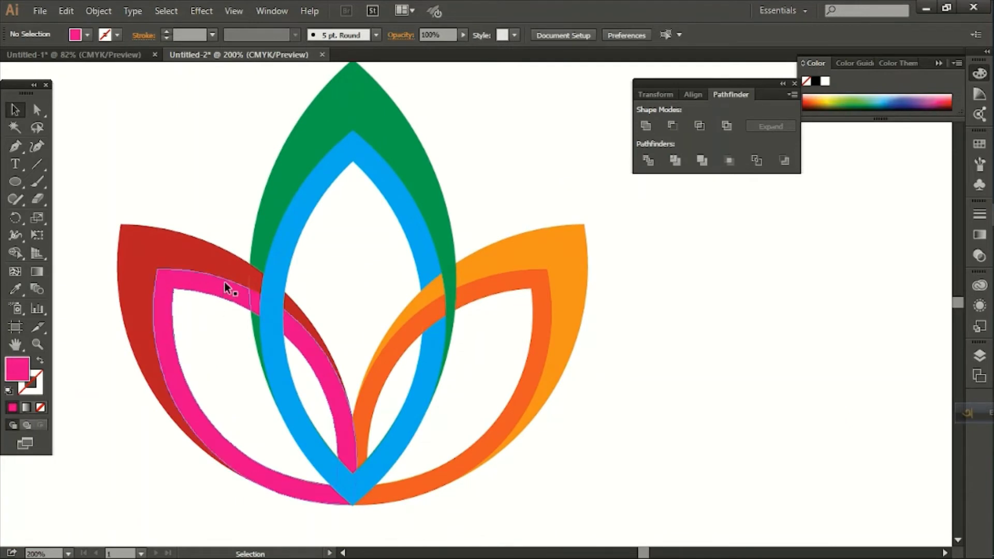
click(253, 276)
shift+click(226, 266)
key(ctrl+g)
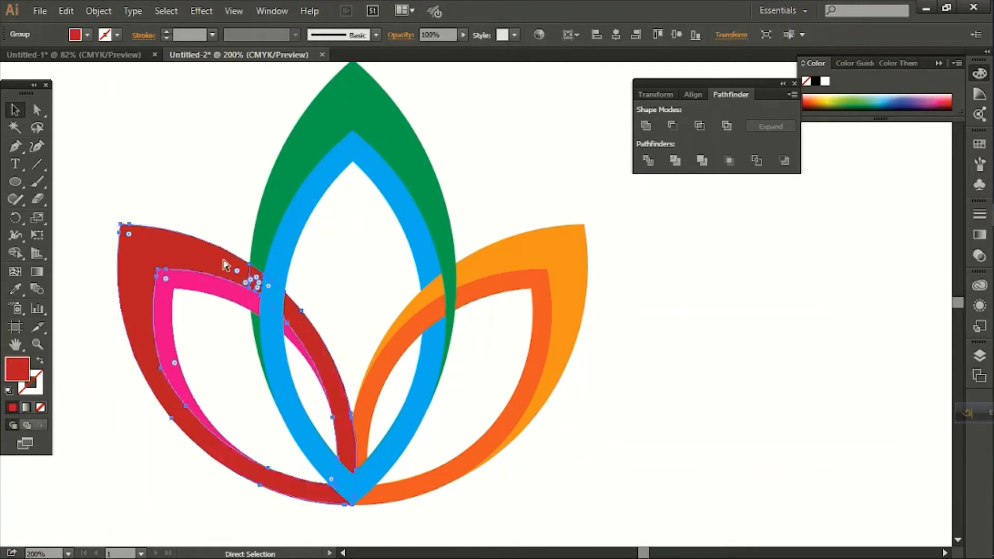
right_click(228, 270)
mouse_move(355, 392)
click(406, 438)
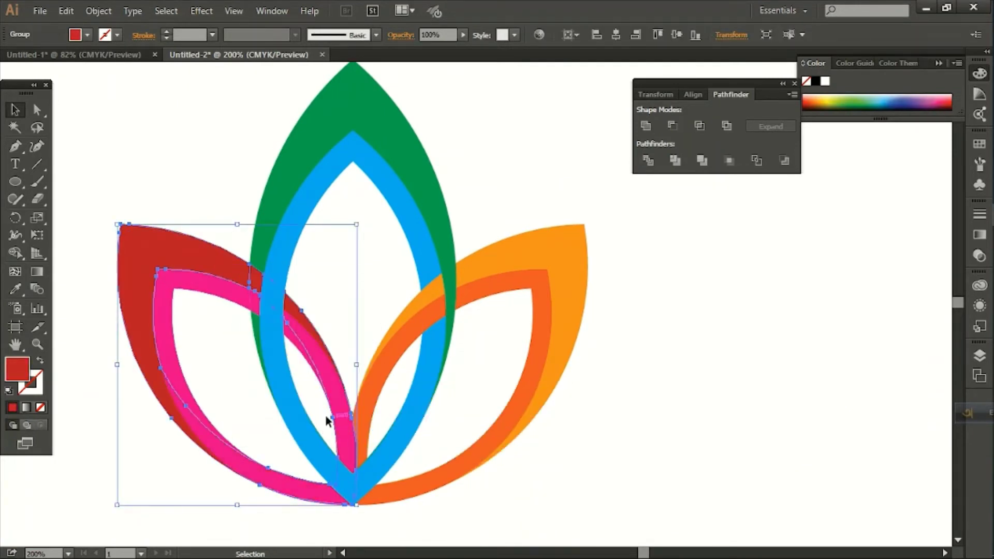
click(208, 302)
key(ctrl+z)
key(ctrl+shift+z)
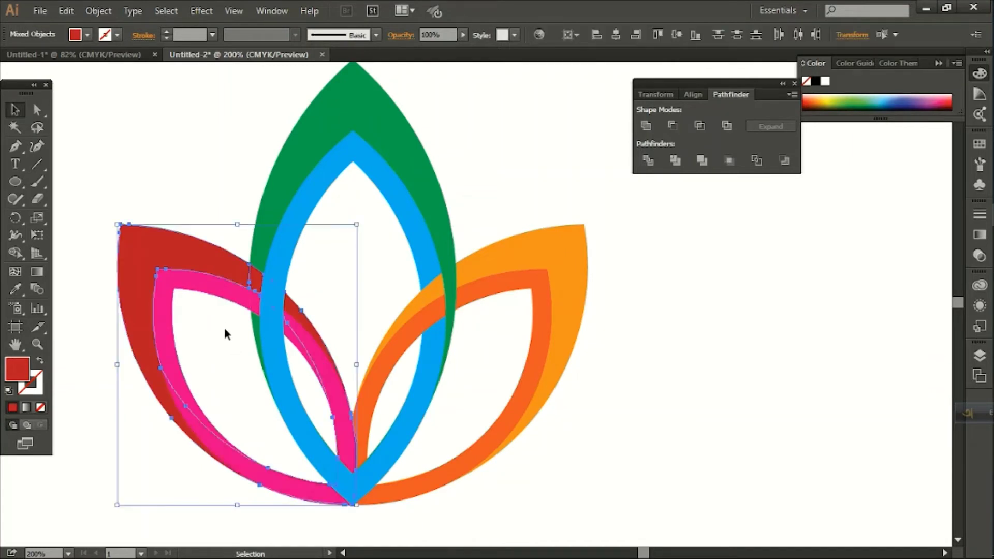
Step: Unite the left leaf's selected dark red pieces into one shape and send it to the back
click(646, 130)
right_click(216, 267)
mouse_move(362, 388)
click(454, 436)
click(208, 364)
Step: Select the left leaf's pink outline with its overlap piece and unite them into one shape
click(215, 296)
shift+click(255, 301)
click(246, 323)
click(253, 310)
click(646, 125)
click(379, 271)
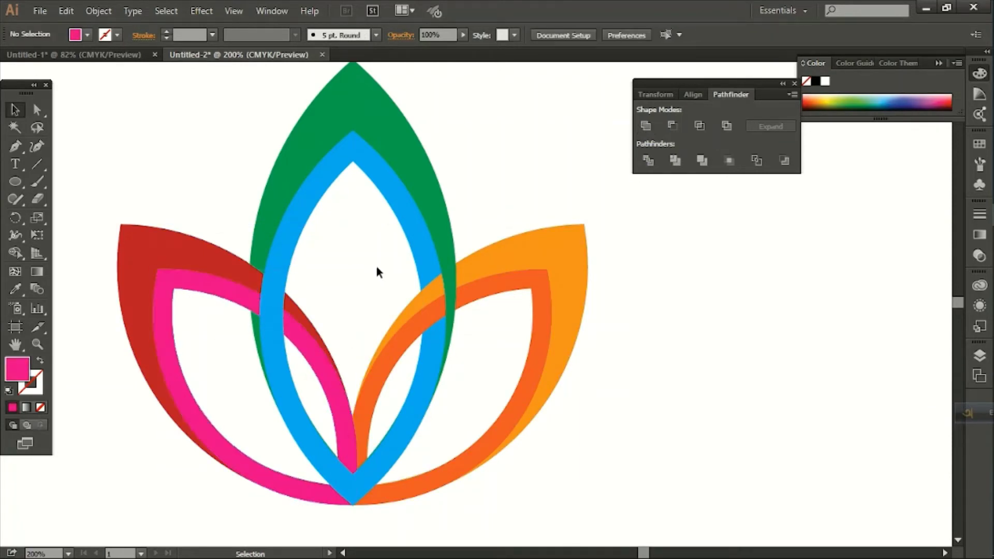
Step: Unite the right leaf's light orange pieces into one shape and send it to the back
click(434, 291)
shift+click(520, 253)
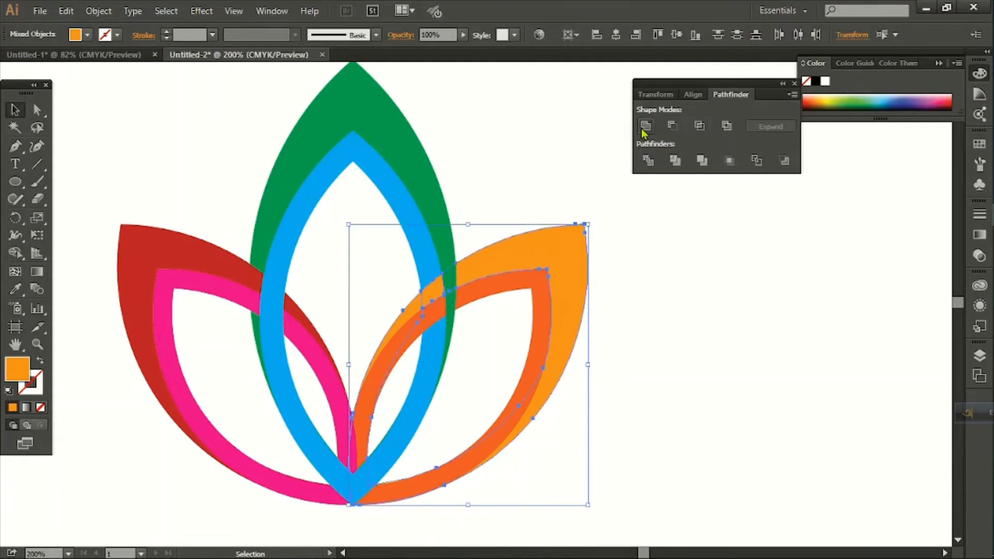
click(646, 126)
right_click(529, 251)
mouse_move(612, 376)
click(813, 419)
click(696, 407)
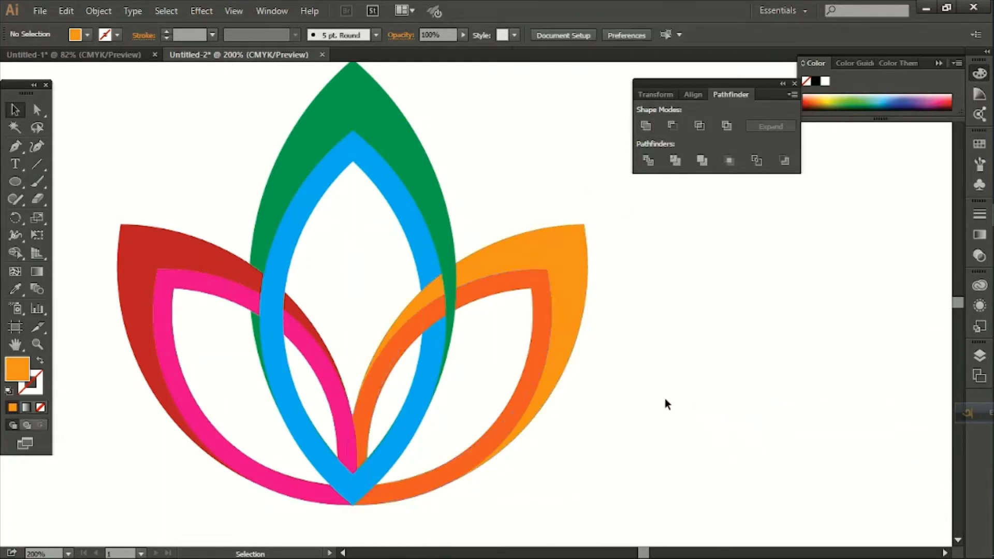
Step: Unite the right leaf's dark orange outline with its overlap piece and send the result to the back
click(434, 311)
shift+click(508, 287)
click(647, 126)
right_click(520, 281)
mouse_move(565, 402)
click(762, 449)
click(601, 382)
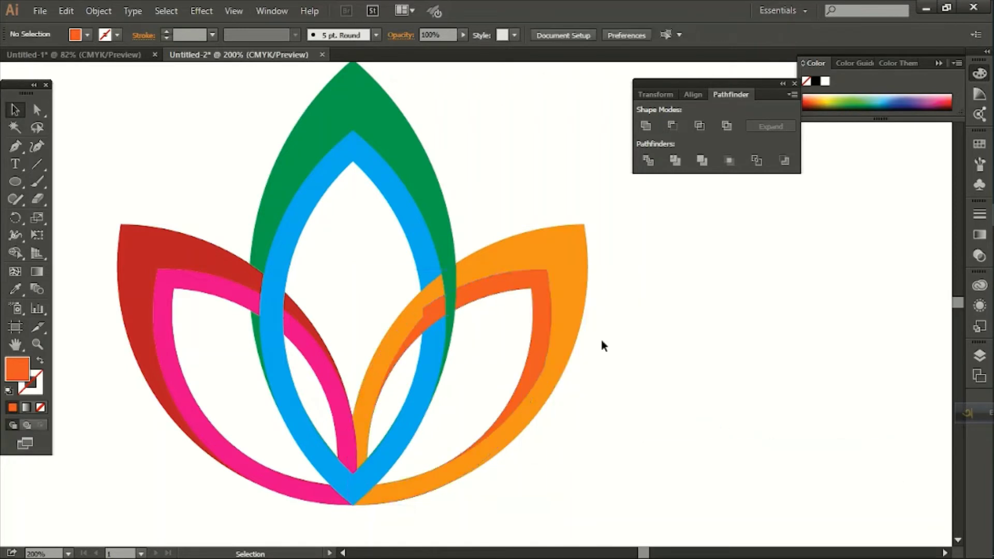
Step: Send the right leaf's light orange shape to the back, behind the dark orange outline
right_click(564, 253)
mouse_move(601, 372)
click(808, 420)
click(733, 406)
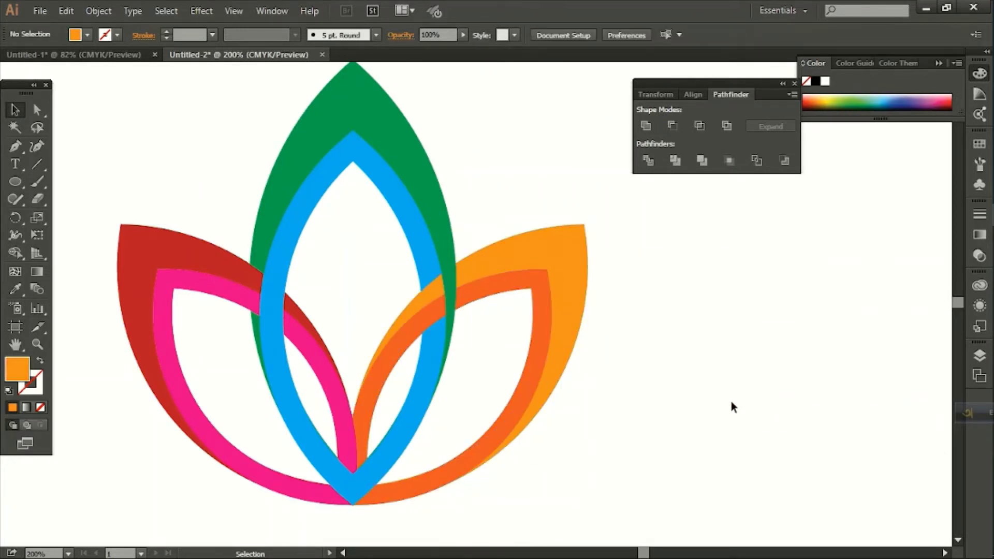
Step: Select the whole logo and rotate it 90 degrees clockwise
click(559, 339)
click(539, 357)
click(304, 220)
click(142, 357)
click(168, 356)
key(ctrl+a)
key(ctrl+1)
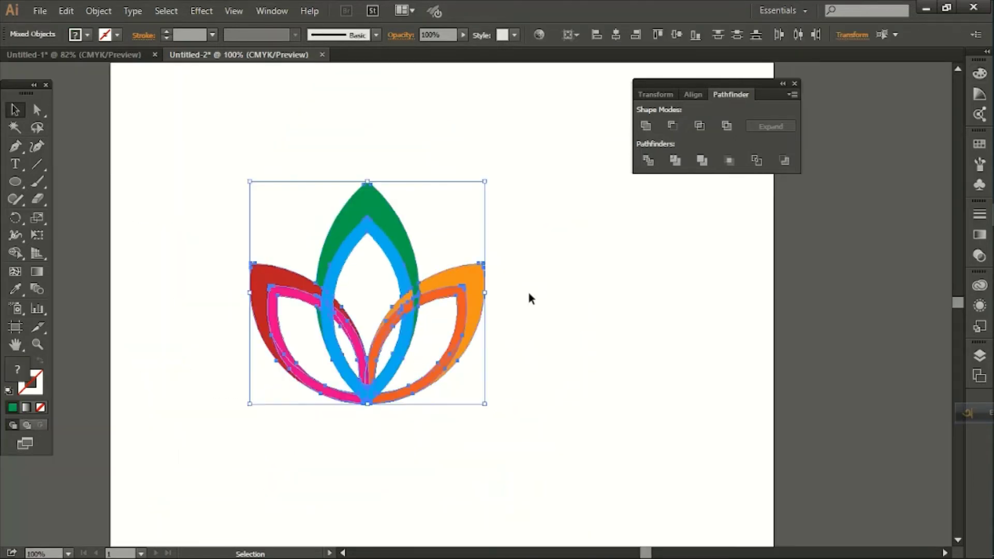
drag(495, 173, 520, 392)
click(538, 303)
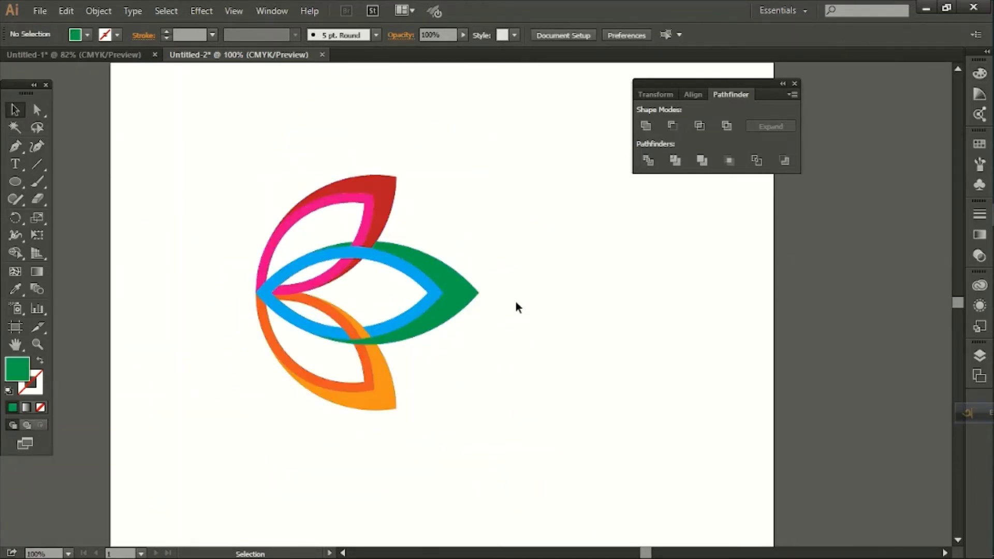
Step: Fill the center leaf's green outer shape with a linear gradient from dark blue to green
click(464, 285)
click(25, 408)
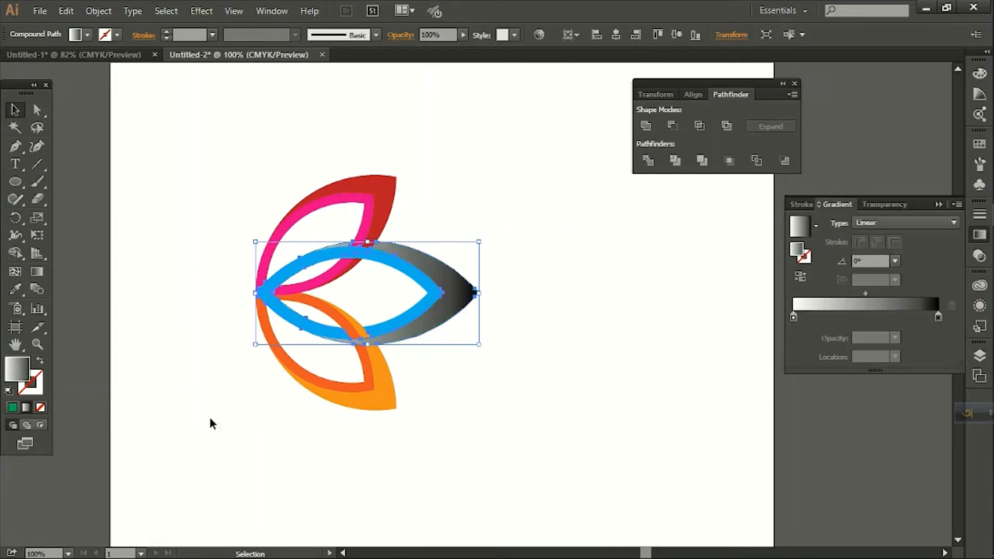
double_click(794, 317)
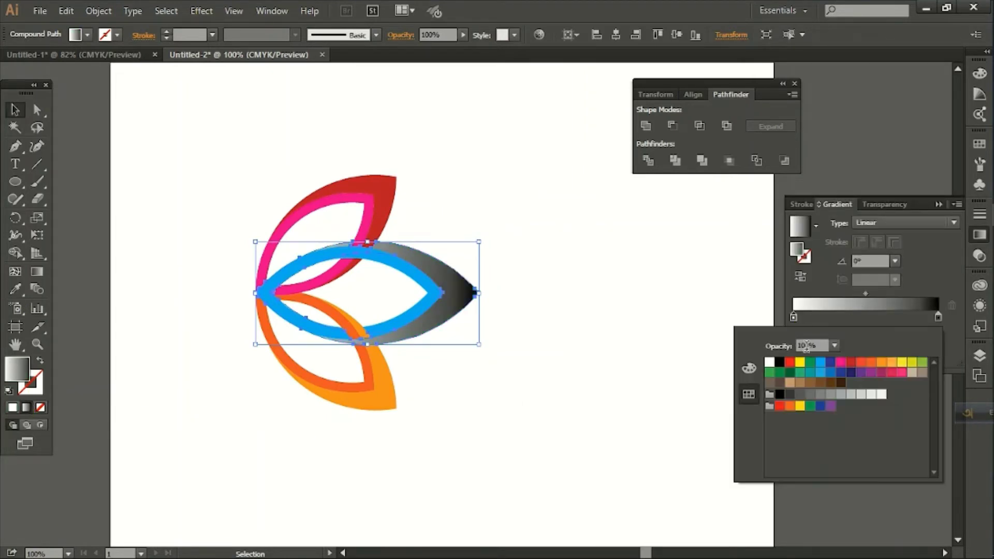
click(810, 362)
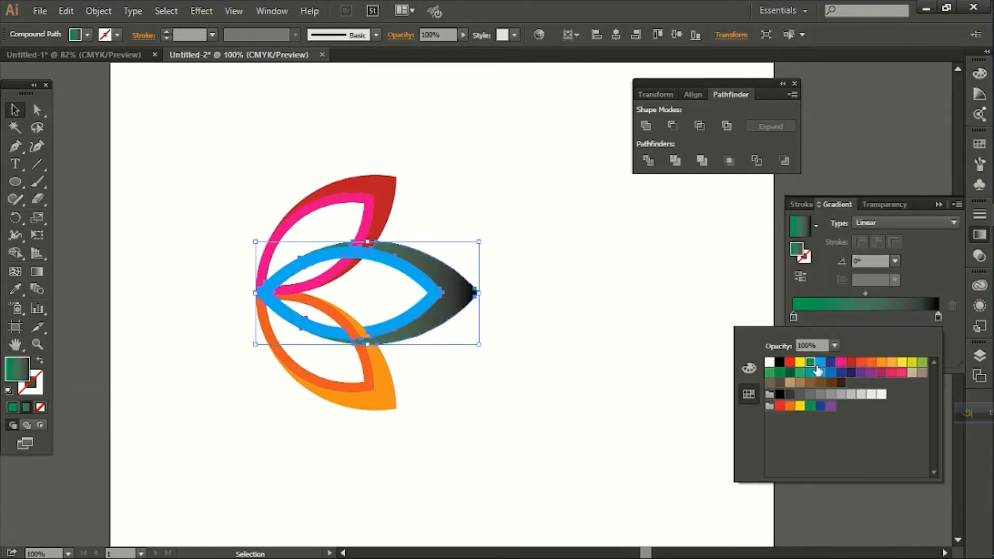
click(830, 363)
double_click(938, 317)
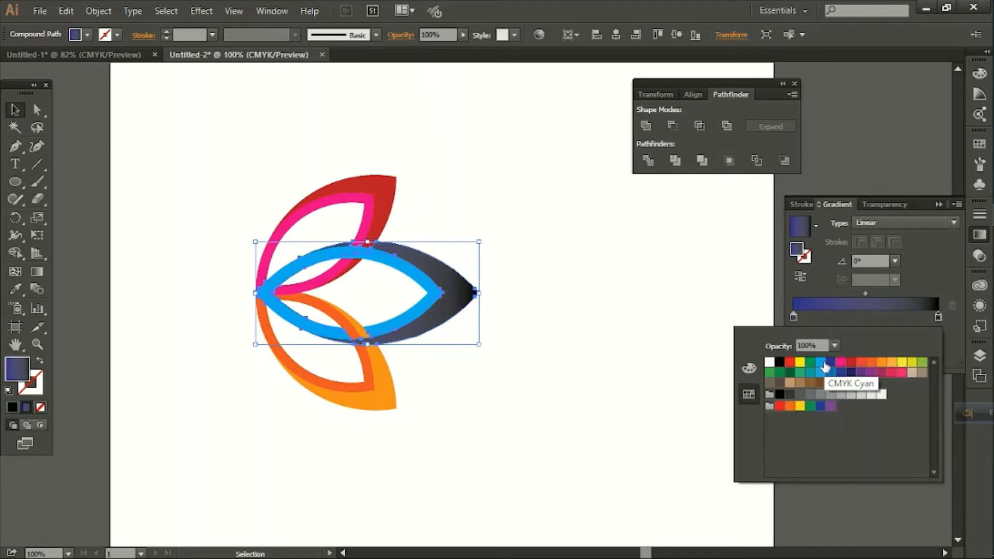
click(811, 363)
key(Escape)
click(439, 302)
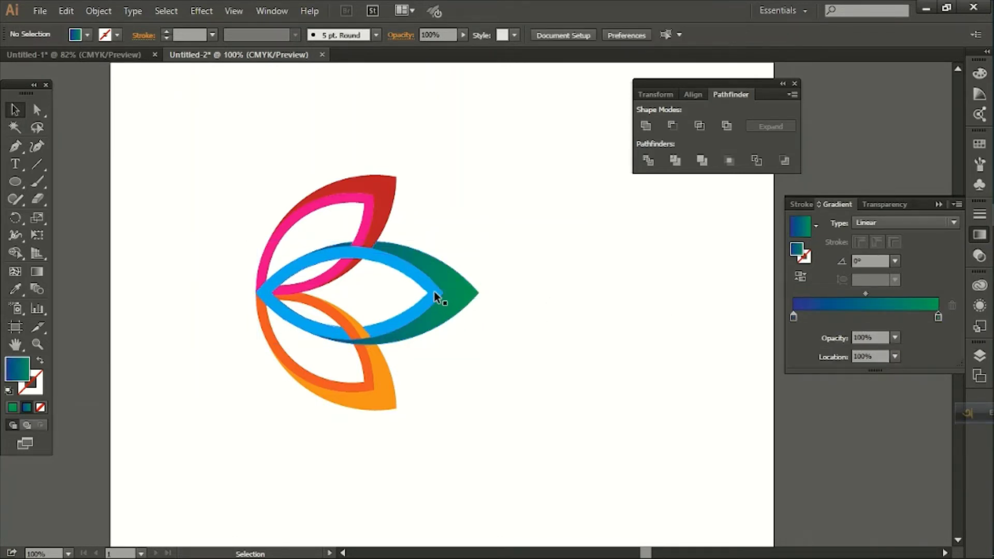
Step: Fill the center leaf's light blue inner outline with a linear gradient from dark blue to cyan
click(435, 292)
click(817, 309)
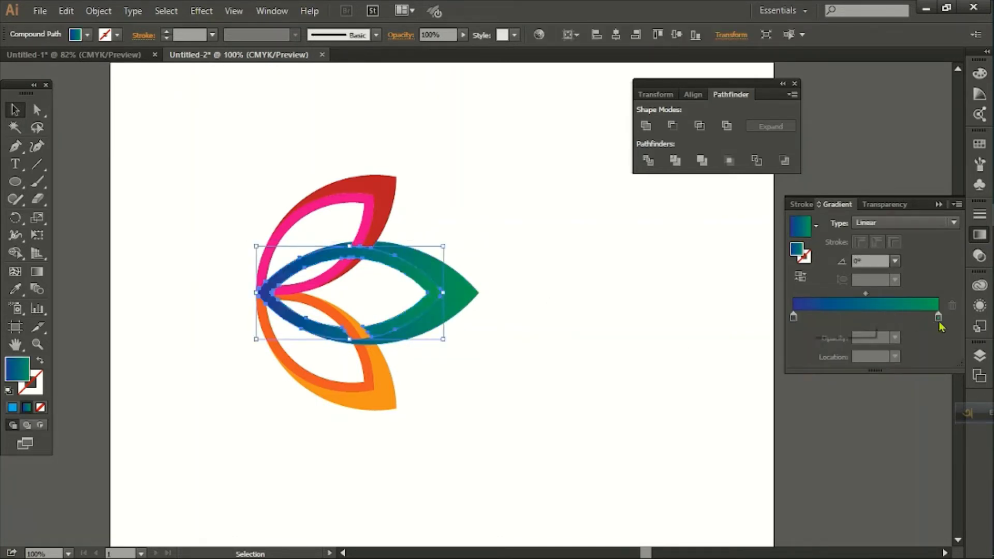
double_click(939, 318)
click(821, 362)
click(660, 338)
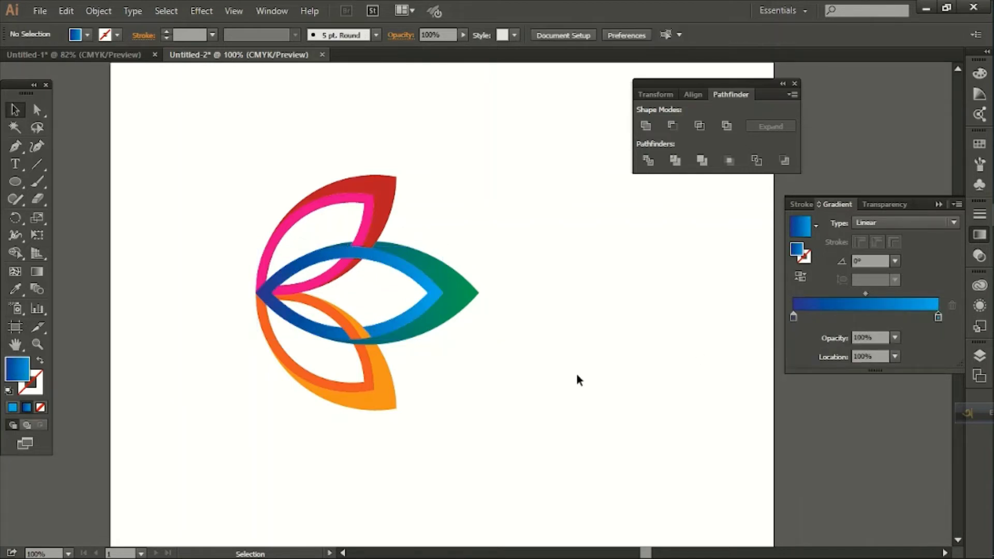
Step: Fill the lower leaf's light orange outer shape with a linear gradient from black to orange
click(397, 401)
click(795, 315)
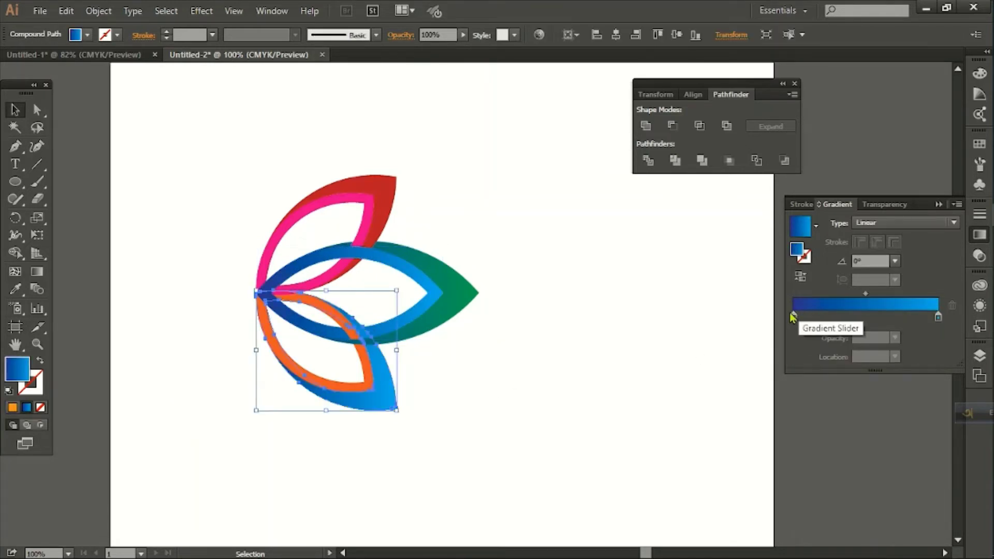
double_click(794, 317)
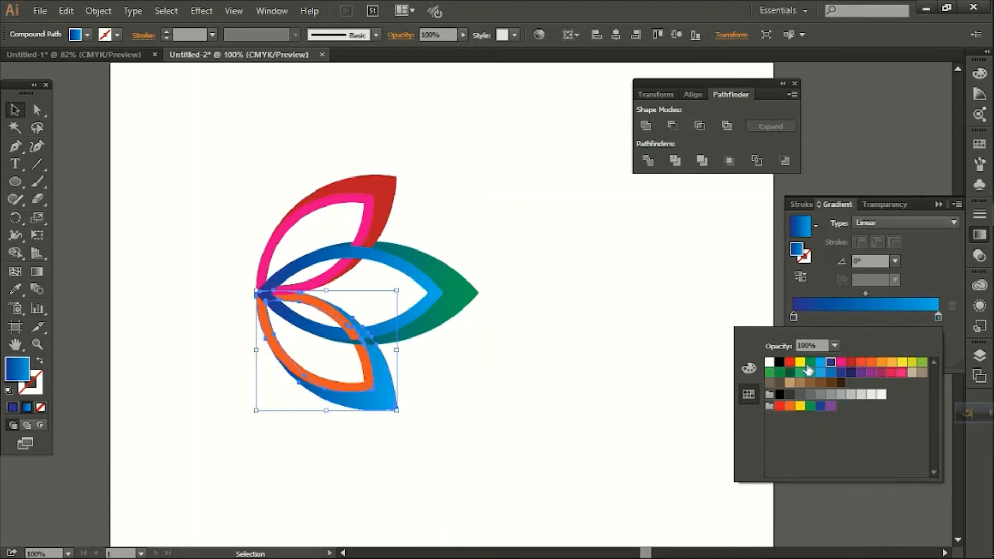
click(779, 362)
double_click(939, 317)
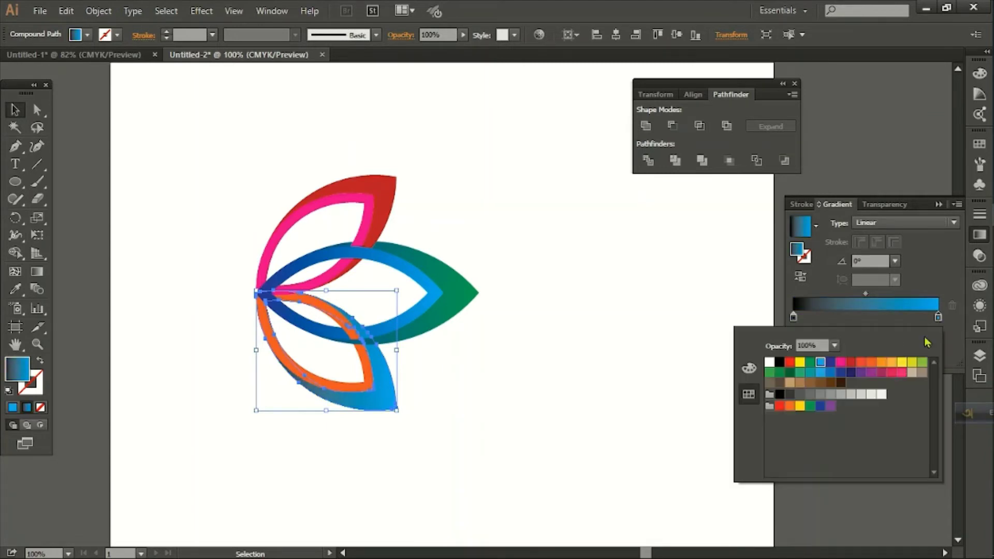
click(875, 362)
click(593, 352)
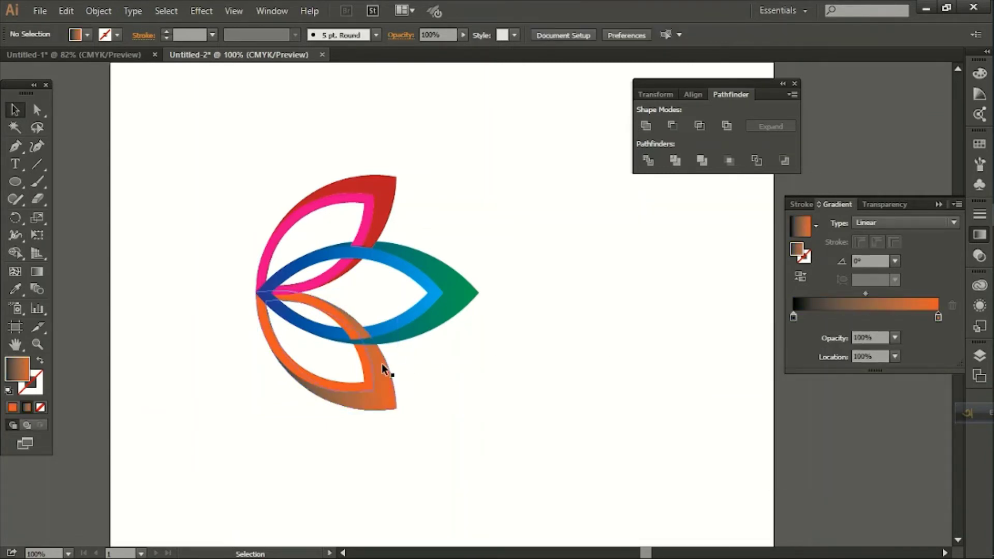
Step: Fill the lower leaf's inner outline with a linear gradient from black to pink
click(384, 368)
click(880, 307)
double_click(938, 317)
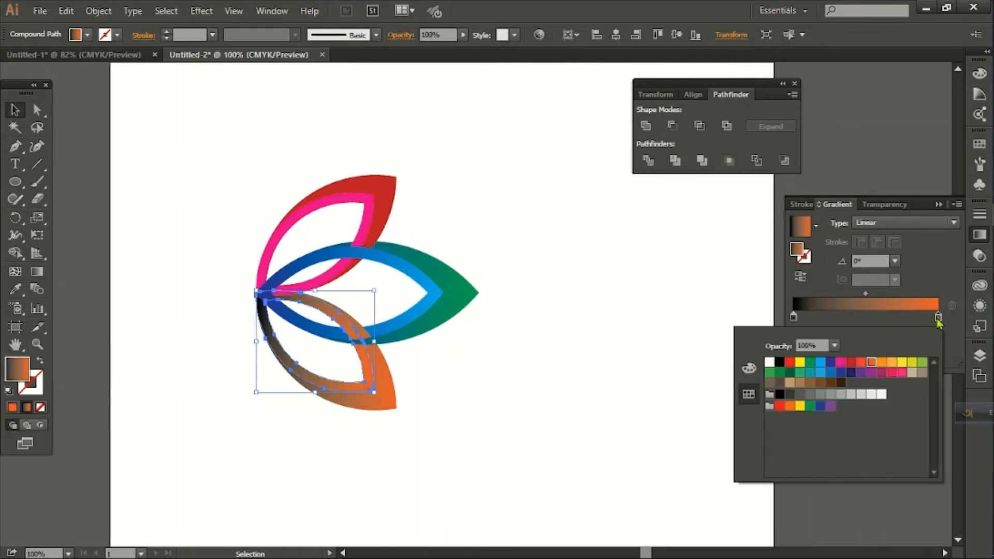
click(903, 362)
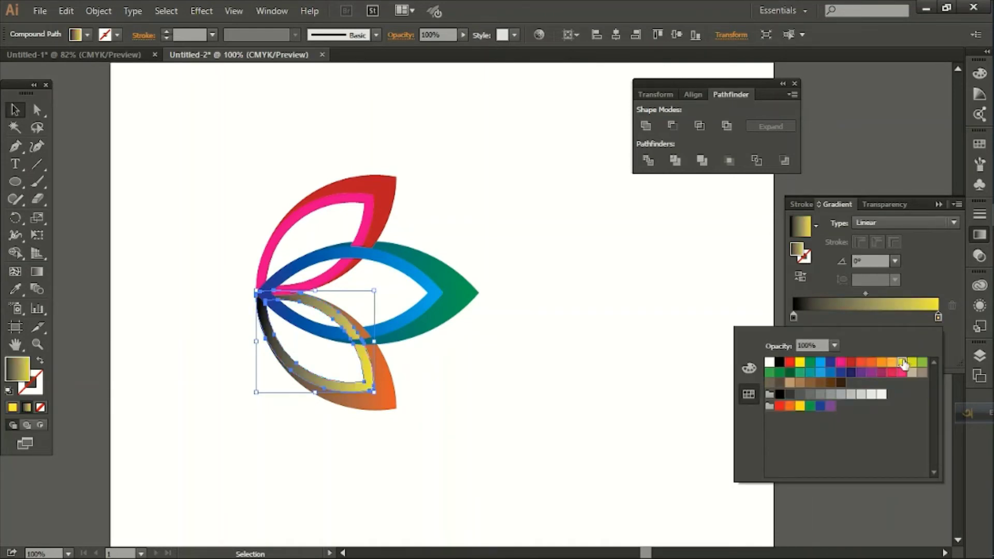
click(841, 363)
click(620, 289)
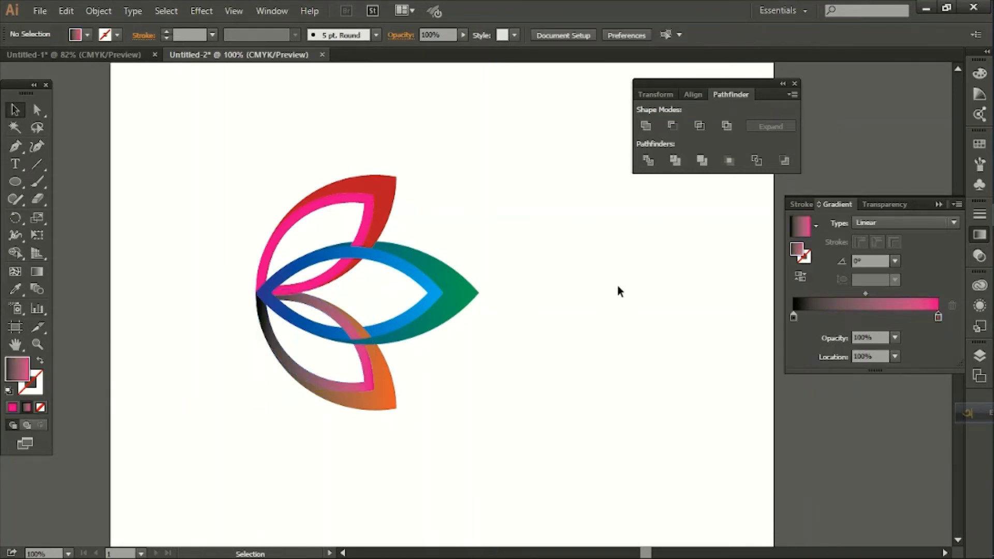
Step: Fill the upper leaf's dark red outer shape with a linear gradient from red to yellow-green (C=50 M=0 Y=100 K=0)
click(378, 200)
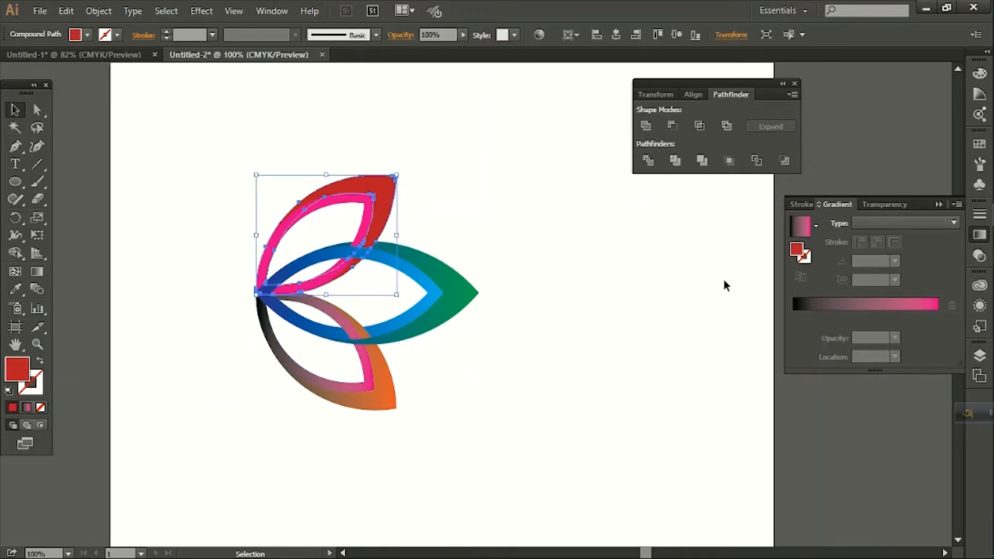
click(815, 319)
double_click(795, 317)
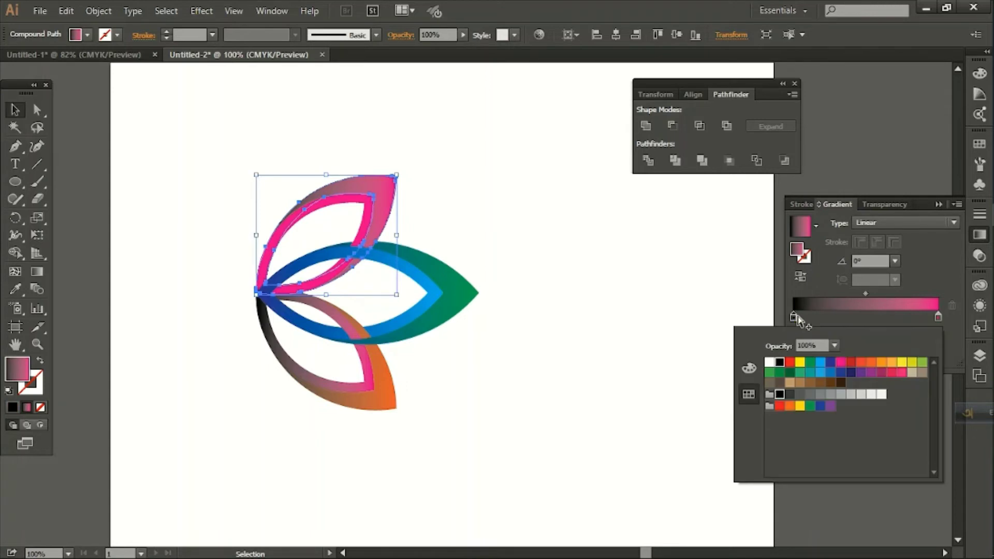
click(789, 363)
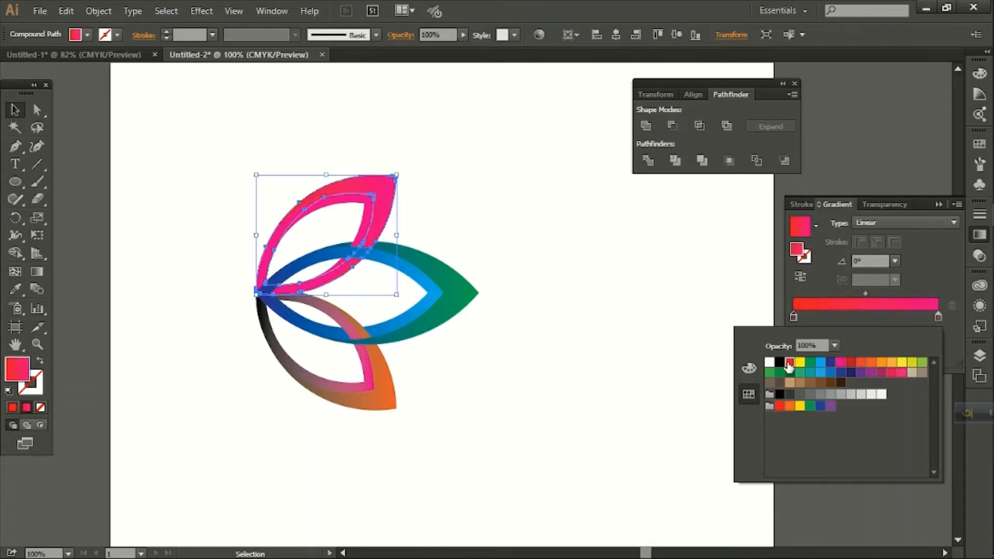
double_click(939, 317)
click(922, 362)
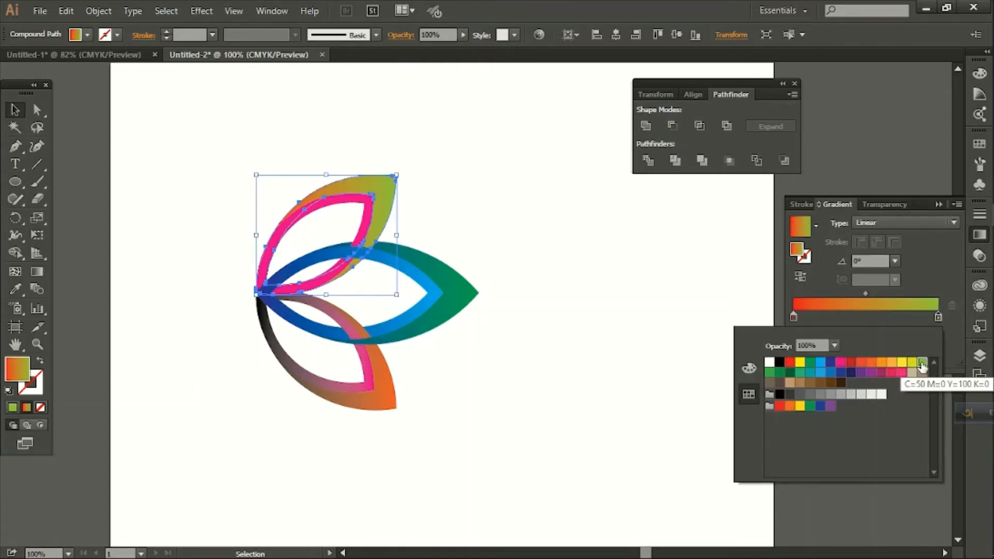
click(390, 228)
Step: Fill the upper leaf's pink inner outline with a linear gradient from red to dark blue
click(368, 213)
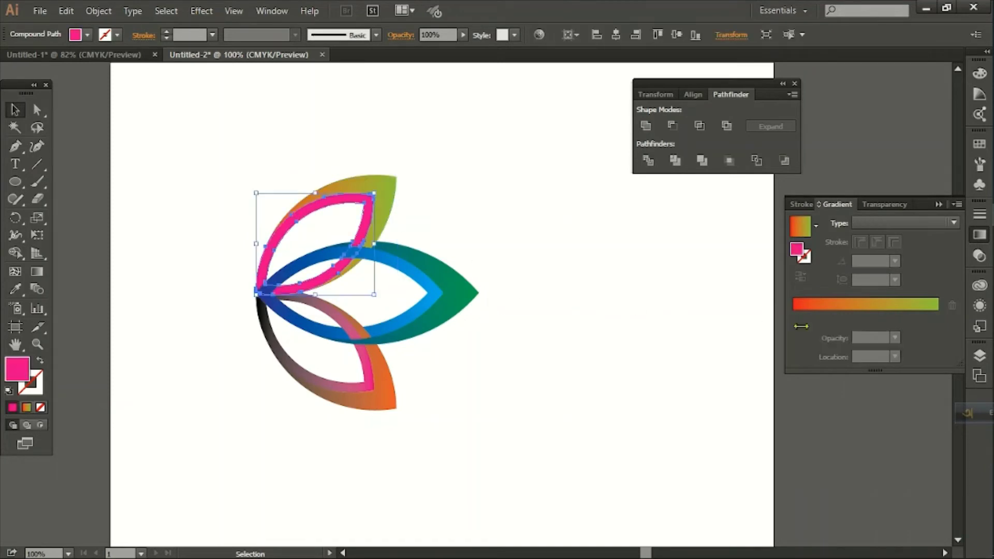
click(937, 317)
double_click(937, 317)
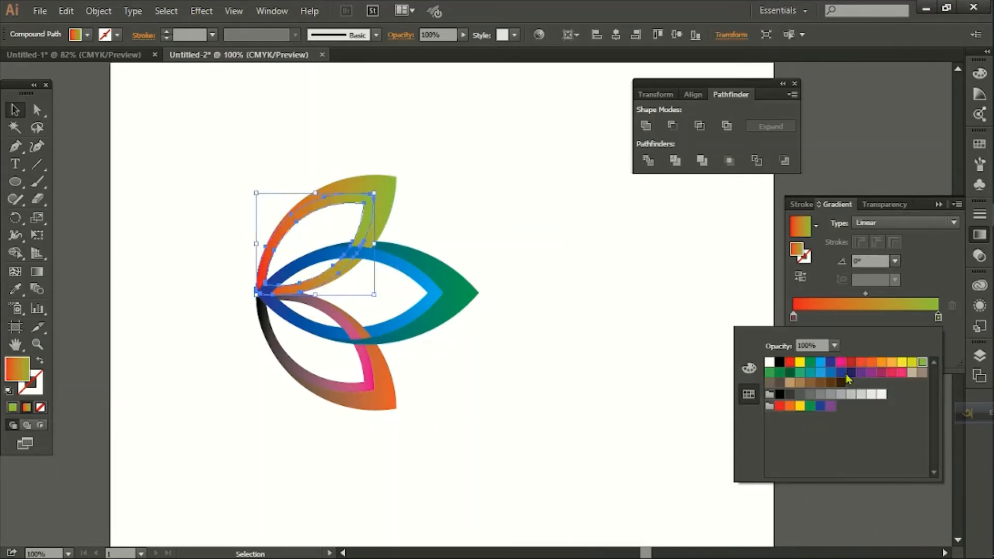
click(841, 373)
click(572, 368)
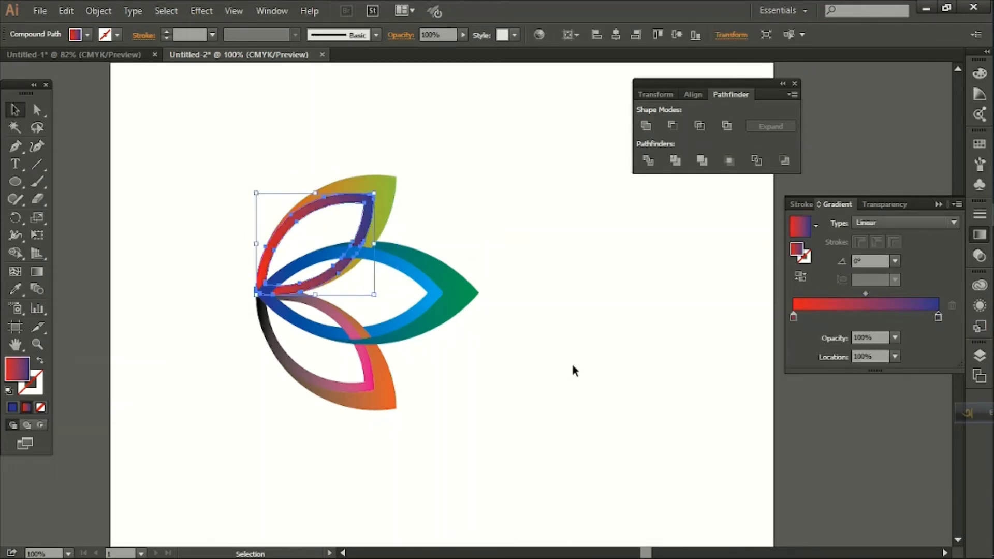
Step: Rotate the whole logo 90 degrees counterclockwise so it stands upright, and scale it down proportionally to roughly half its size
key(ctrl+a)
drag(481, 419, 495, 181)
click(559, 257)
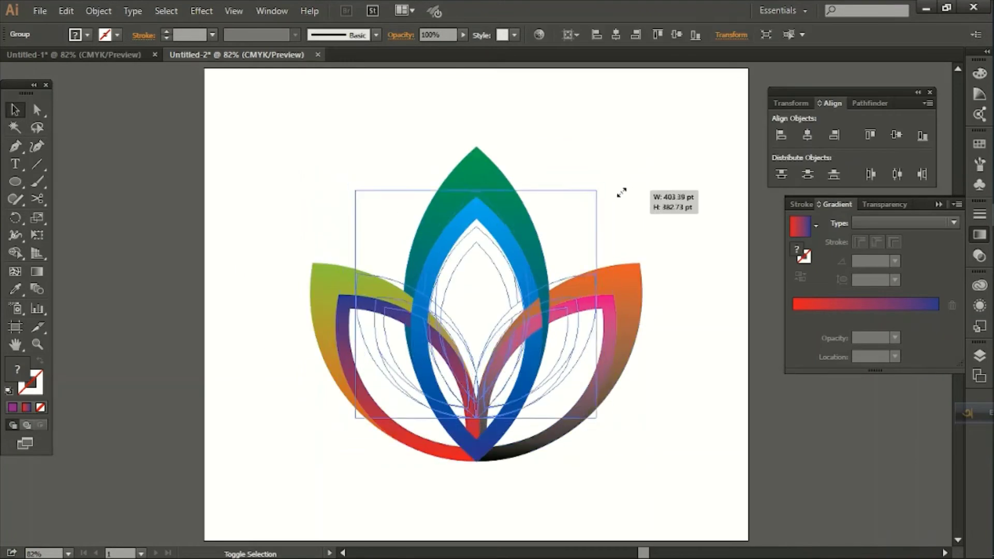
drag(621, 193, 589, 169)
key(ctrl+shift+a)
Step: Draw a large unfilled circle with a green stroke below the logo and move the logo into its center
key(l)
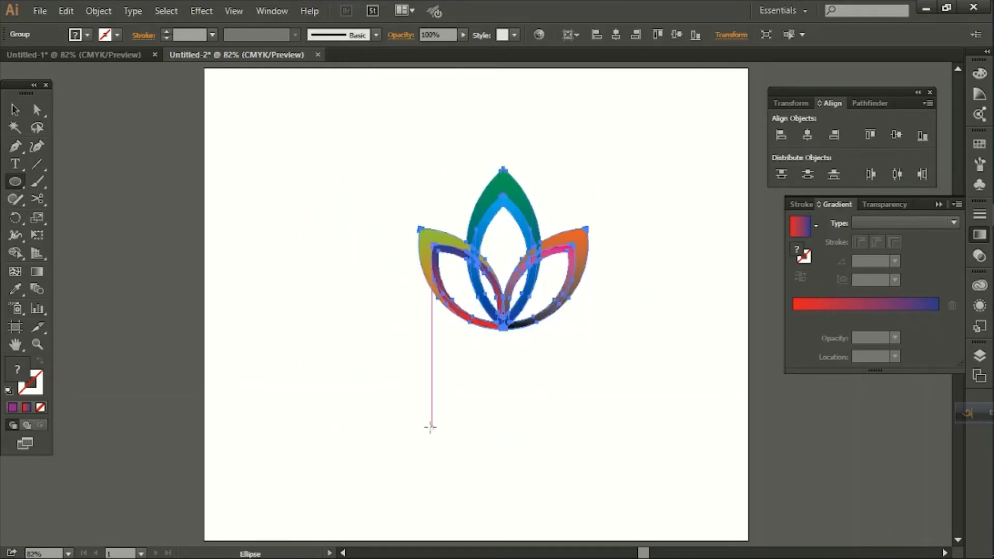
drag(394, 358, 533, 406)
key(v)
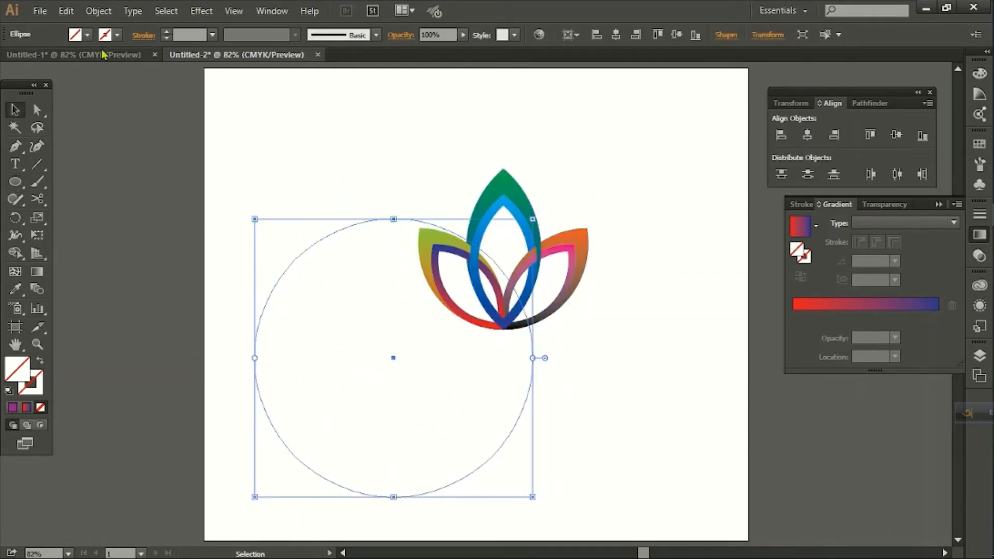
click(117, 35)
click(70, 59)
click(383, 135)
drag(516, 211, 407, 326)
Step: Draw a horizontal line about 491 pt long across the circle's upper part with the Pen tool and give it a dark blue stroke
key(p)
click(264, 254)
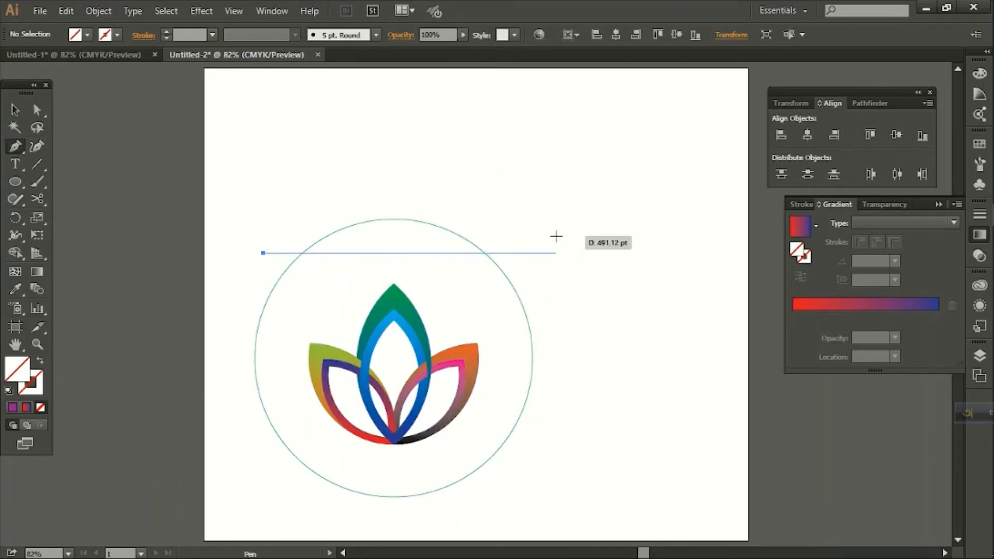
click(556, 252)
key(v)
click(529, 206)
drag(528, 206, 564, 273)
click(118, 35)
click(91, 59)
click(448, 172)
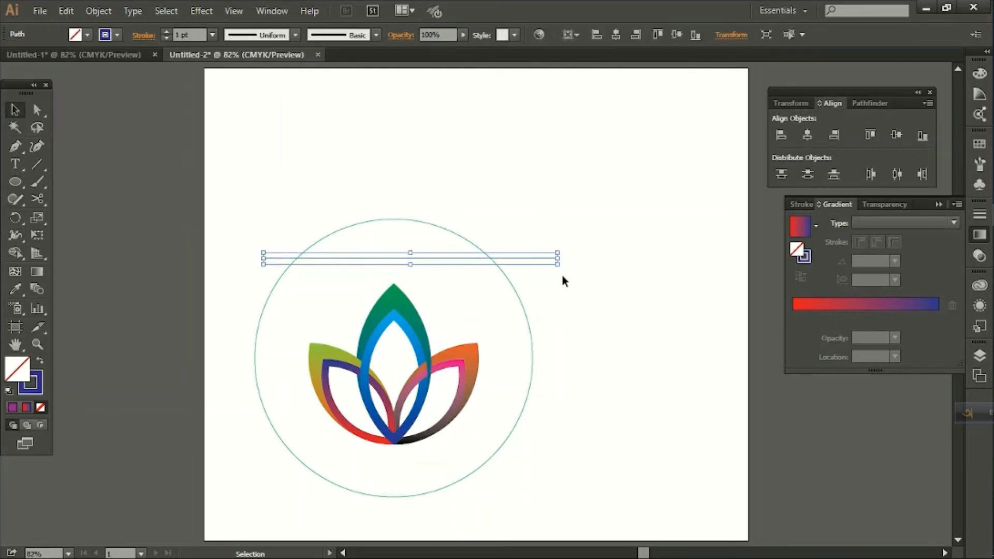
Step: Nudge the horizontal line down so it lies slightly above the green leaf's tip
key(Down)
key(Down)
key(Down)
key(Down)
key(Down)
key(Down)
key(Down)
key(Down)
key(Down)
key(Down)
key(Down)
key(Down)
key(Down)
key(Down)
key(Down)
click(573, 273)
Step: Use the Scissors tool to cut the path at the left crossing of the circle and the horizontal line
scroll(314, 289, up, 2)
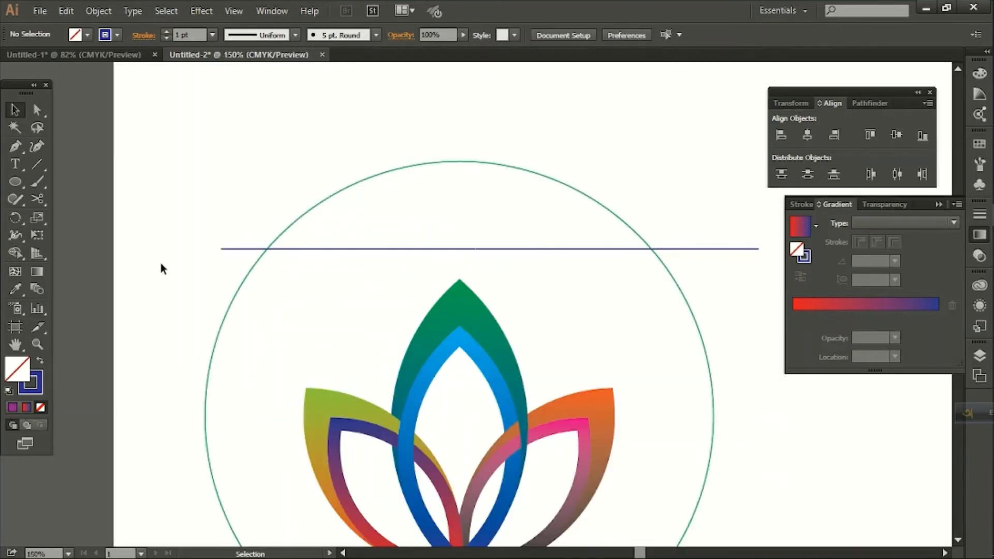
drag(38, 205, 67, 214)
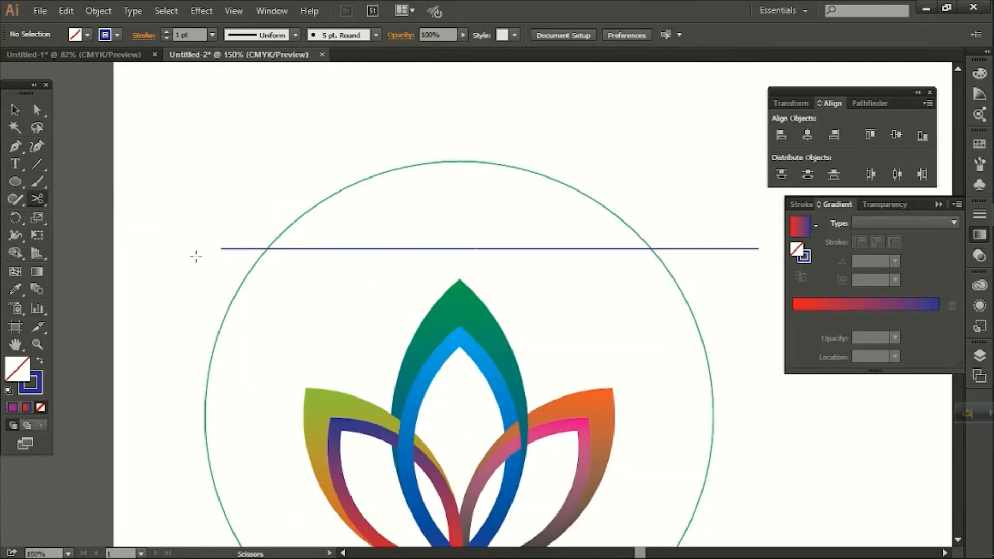
click(267, 249)
key(ctrl+shift+a)
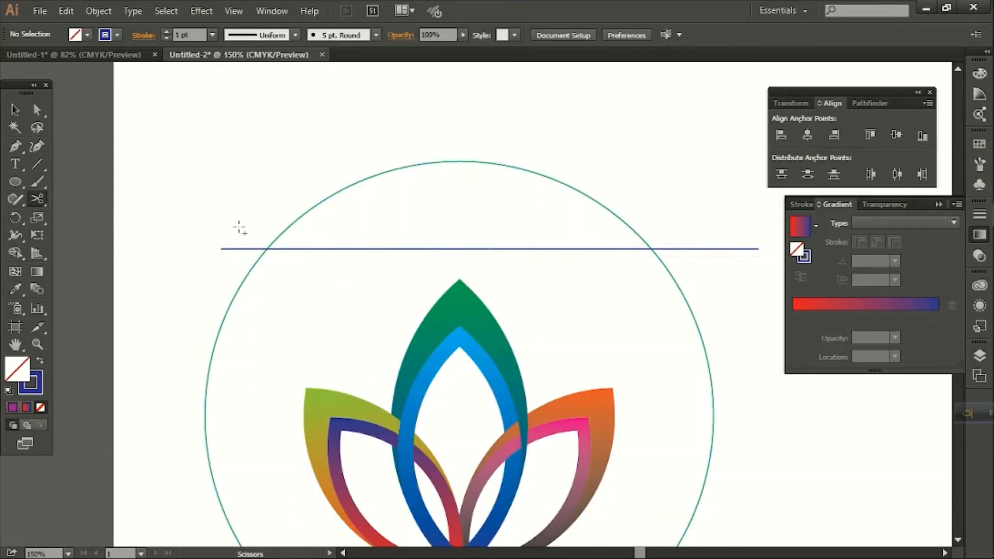
Step: Cut the circle with the Scissors tool at its left and right crossings with the horizontal line
scroll(247, 229, up, 1)
click(279, 256)
click(278, 255)
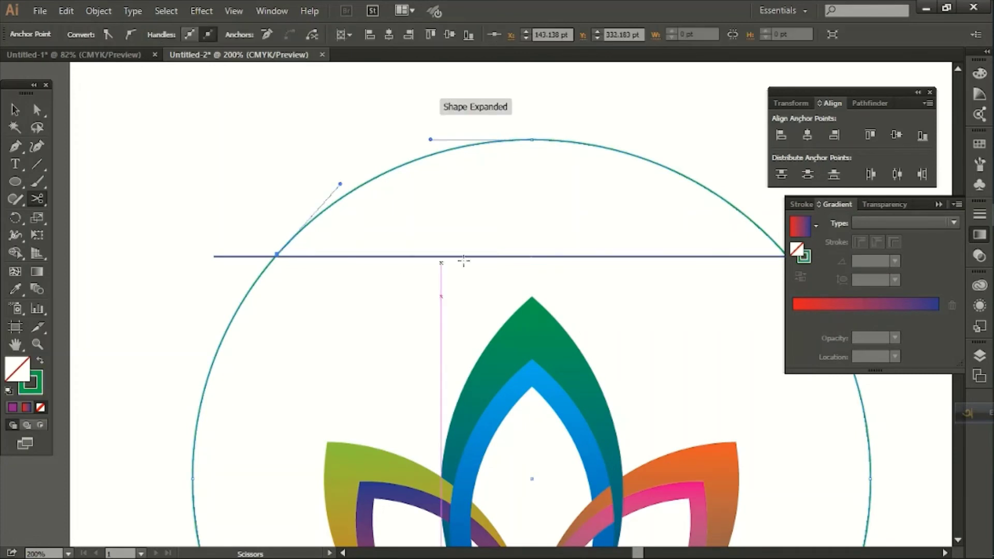
scroll(456, 265, right, 1)
click(734, 254)
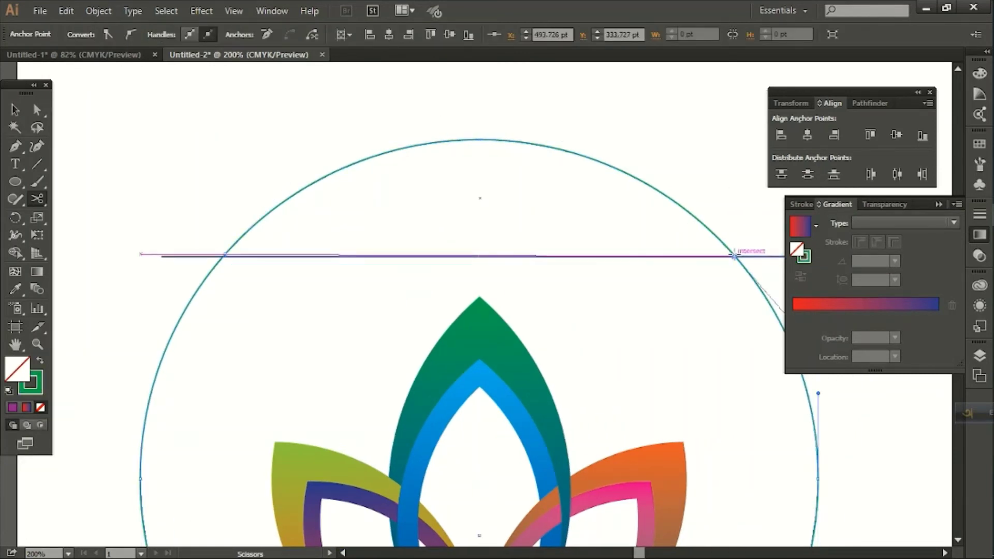
key(ctrl+z)
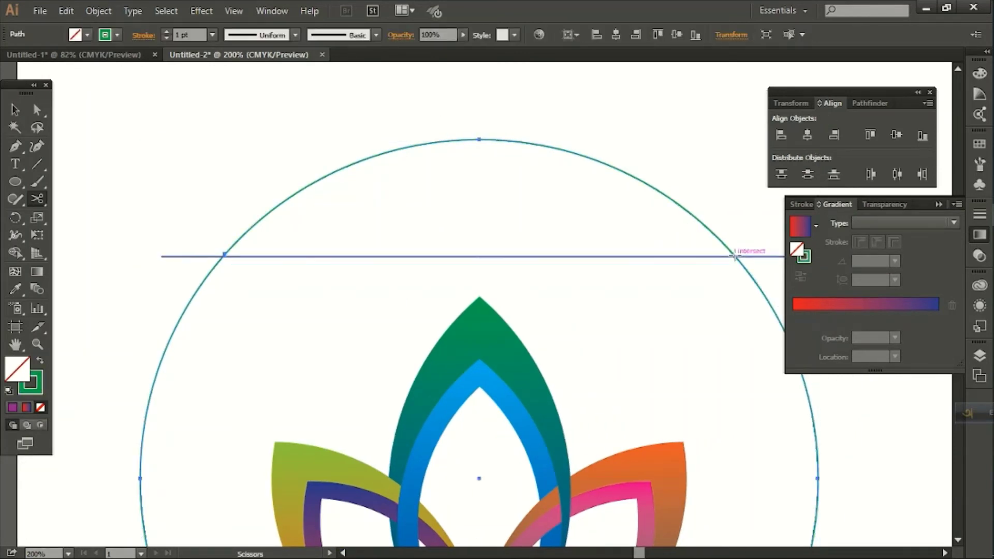
click(734, 255)
Step: Delete the circle's arc above the cuts and the horizontal line
click(21, 114)
drag(309, 139, 398, 212)
key(Delete)
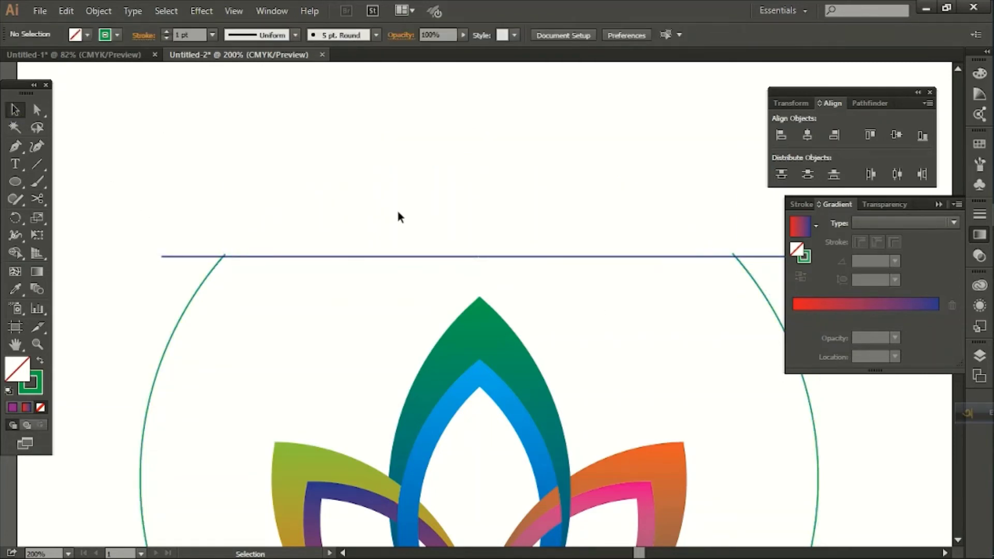
click(551, 256)
key(Delete)
key(ctrl+0)
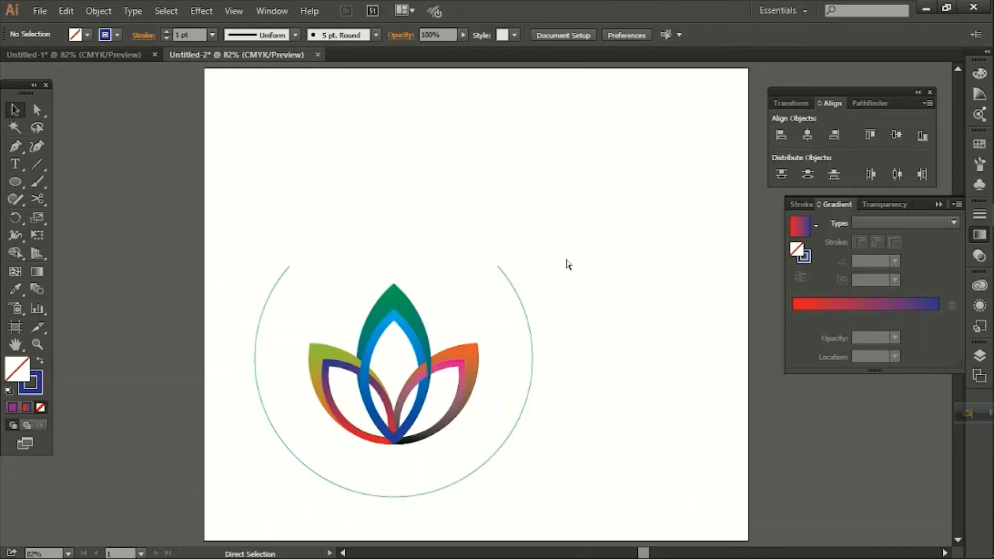
Step: Centre the open circle and the lotus horizontally and vertically on the artboard
click(580, 267)
click(895, 137)
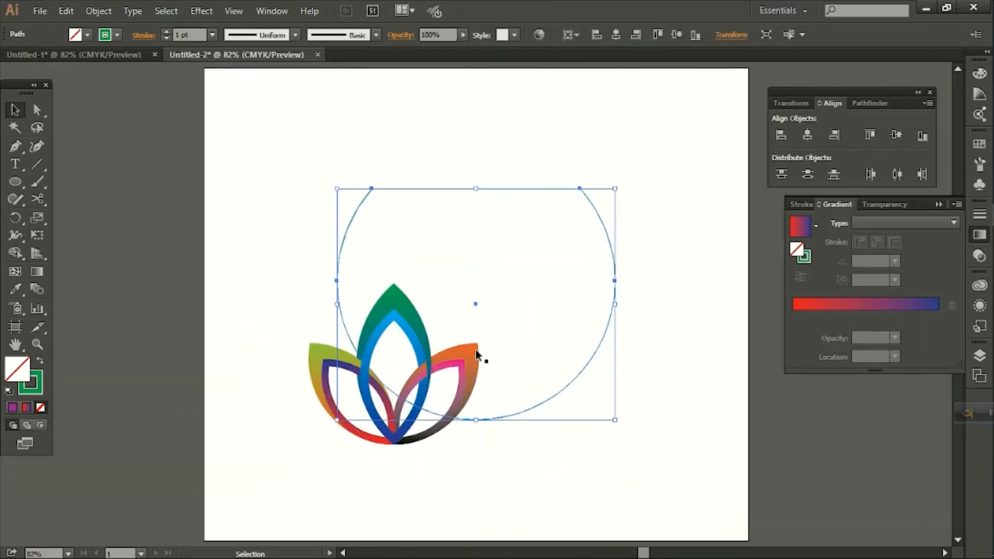
click(422, 341)
click(808, 136)
click(896, 136)
Step: Set the open circle's stroke to 18 pt and apply the variable width profile that tapers at both ends
drag(641, 252, 587, 263)
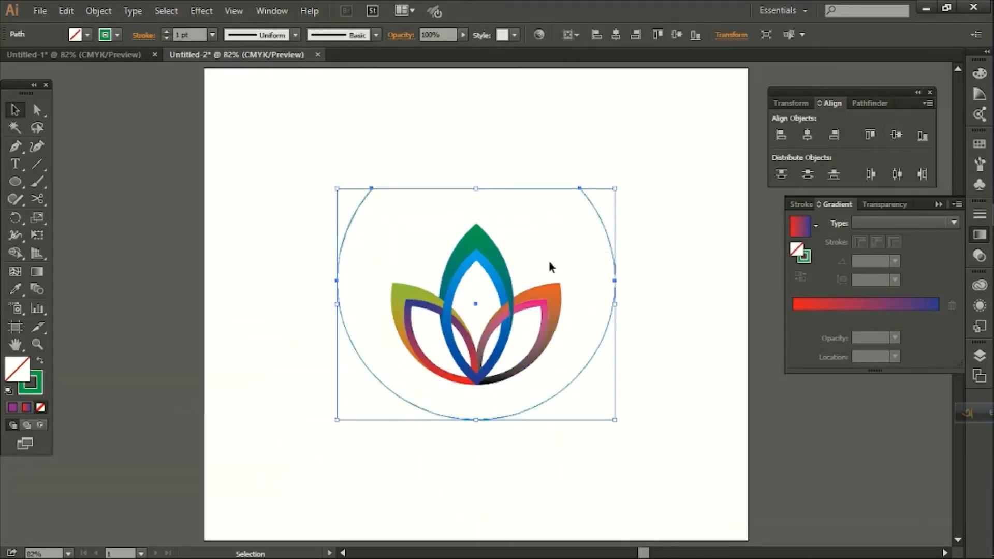
click(189, 36)
key(Up)
key(Up)
key(Up)
key(Up)
key(Up)
key(Up)
key(Up)
key(Up)
key(Up)
key(Up)
key(Up)
key(Up)
key(Up)
key(Up)
key(Up)
key(Up)
key(Up)
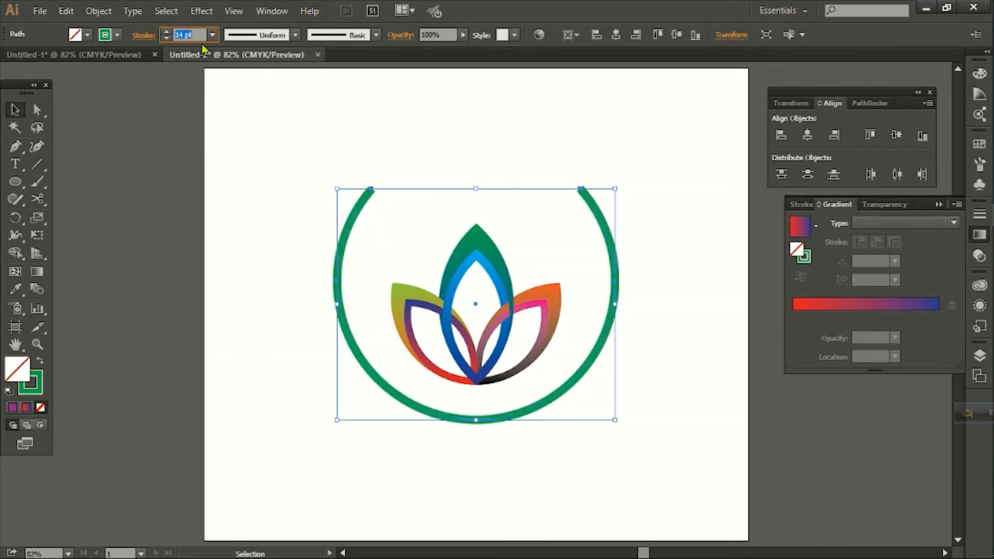
click(261, 35)
click(255, 82)
click(471, 148)
Step: Enlarge the lotus and the open circle about their common centre
click(487, 241)
drag(563, 224, 645, 163)
click(612, 238)
click(515, 275)
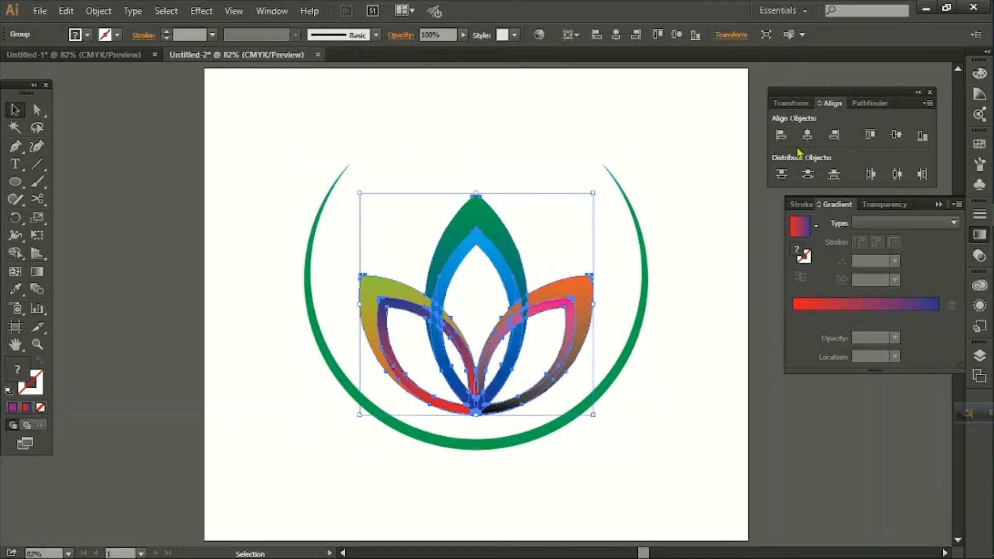
click(681, 183)
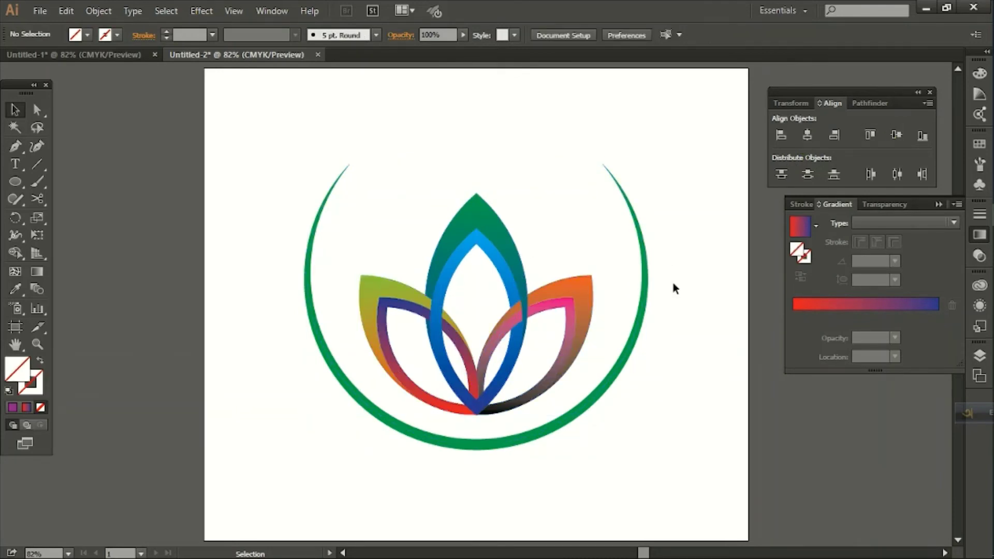
Step: Fine-tune the open circle's size so that it fits more closely around the lotus
scroll(667, 251, down, 2)
click(645, 284)
drag(644, 110, 623, 128)
click(682, 254)
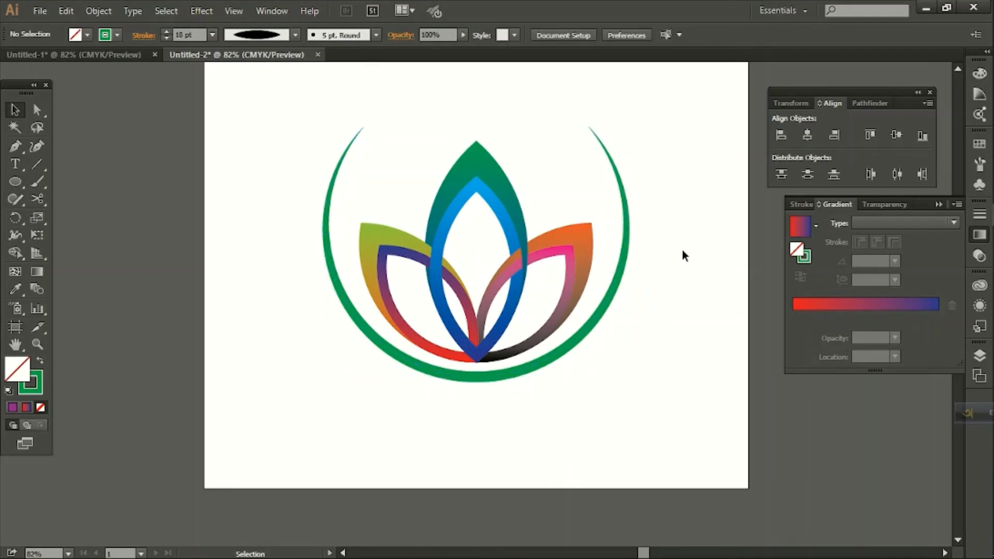
click(625, 254)
drag(630, 125, 637, 118)
click(692, 198)
scroll(632, 319, up, 1)
drag(284, 178, 513, 293)
click(676, 213)
Step: Add the text CREATIVE LOGO below the circle and enlarge it to about 64 pt
scroll(676, 213, up, 1)
scroll(676, 215, down, 3)
click(15, 163)
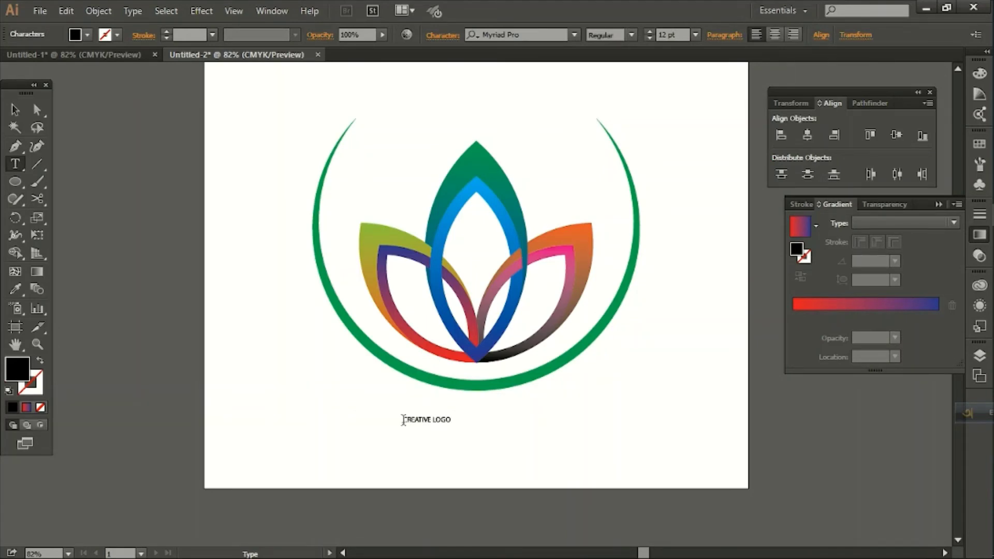
click(15, 110)
drag(454, 413, 563, 408)
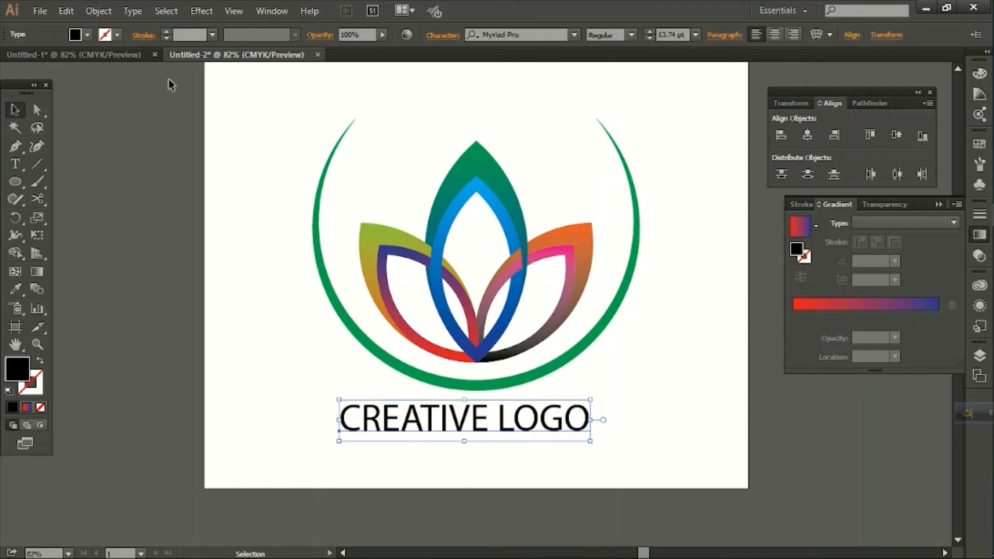
Step: Change the font of the CREATIVE LOGO text to Bell MT Regular
click(133, 11)
mouse_move(182, 44)
mouse_move(513, 151)
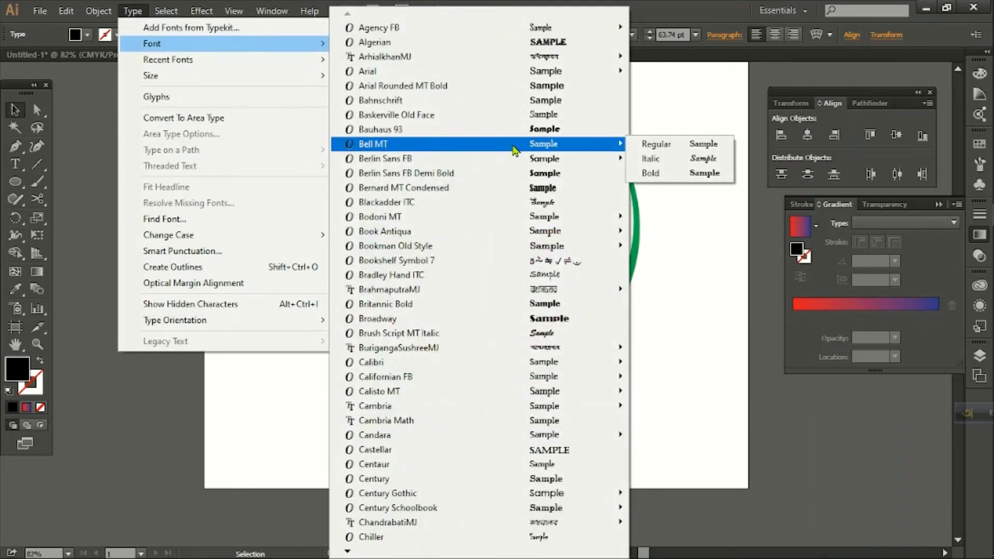
click(646, 148)
Step: Enlarge the CREATIVE LOGO text to about 75 pt and centre it horizontally on the artboard
drag(647, 399, 689, 393)
click(813, 135)
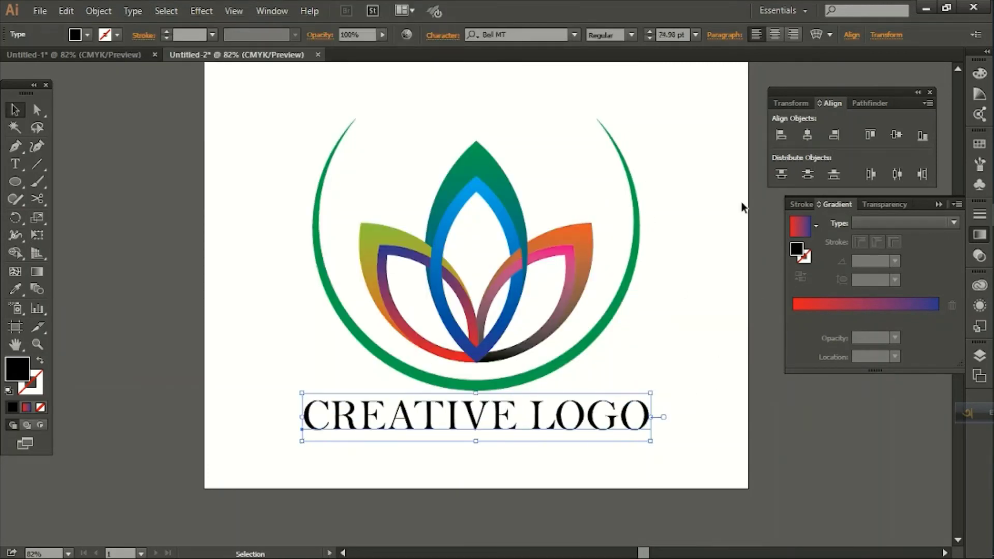
click(683, 289)
Step: Expand the CREATIVE LOGO text with Object and Fill enabled, and fill the letters with the red-to-blue linear gradient
click(611, 434)
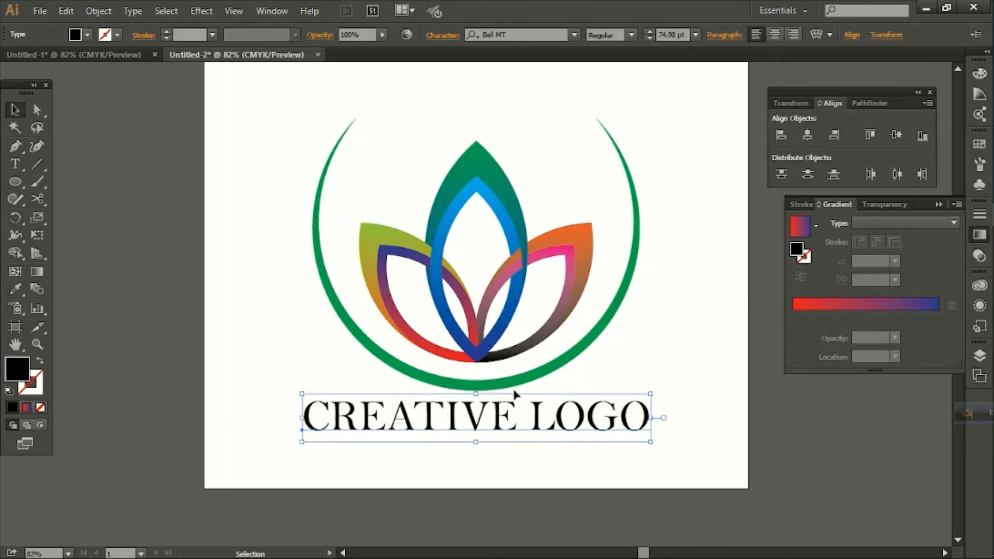
click(99, 11)
click(149, 166)
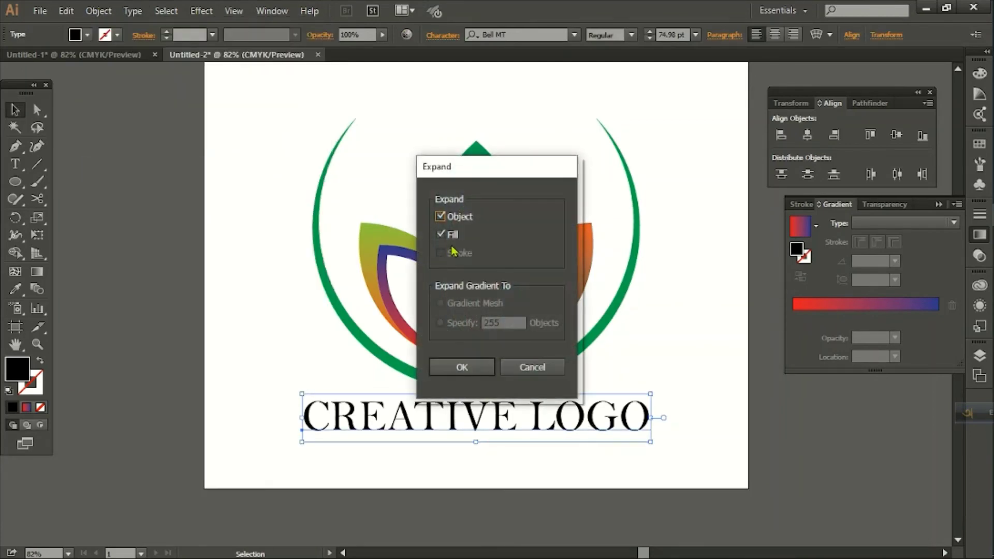
click(463, 366)
click(267, 393)
click(378, 415)
click(27, 409)
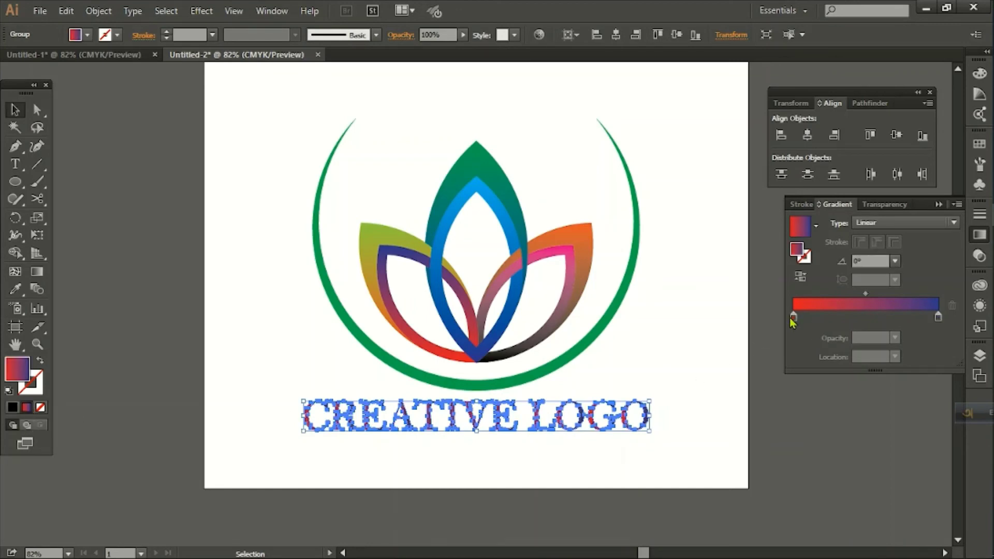
click(718, 361)
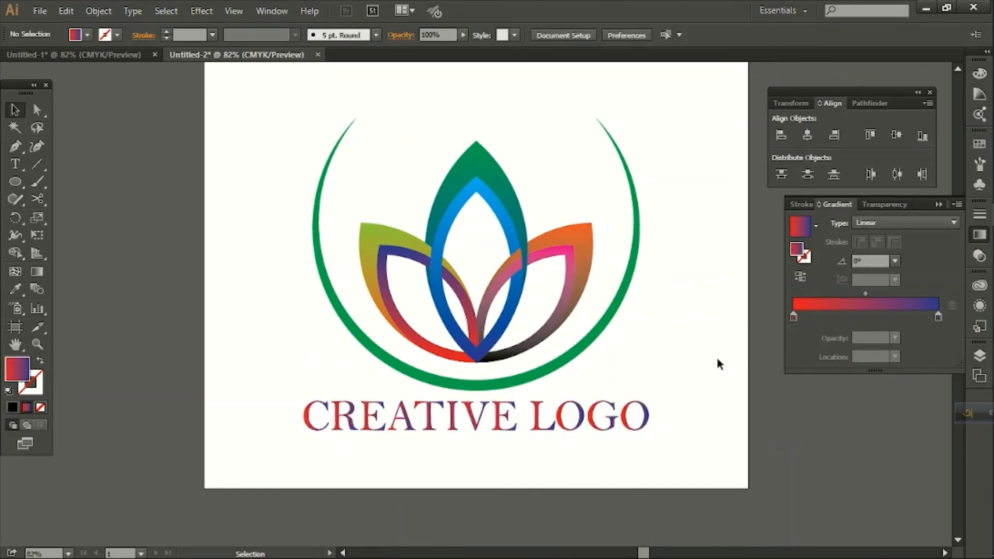
Step: Try to apply the red-to-blue gradient to the open circle
click(615, 316)
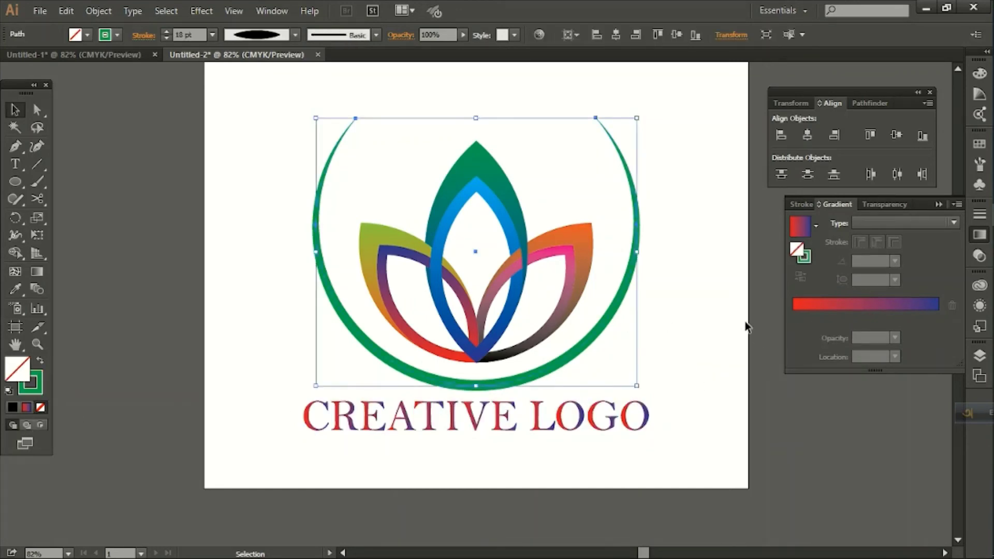
click(815, 306)
key(ctrl+z)
click(714, 333)
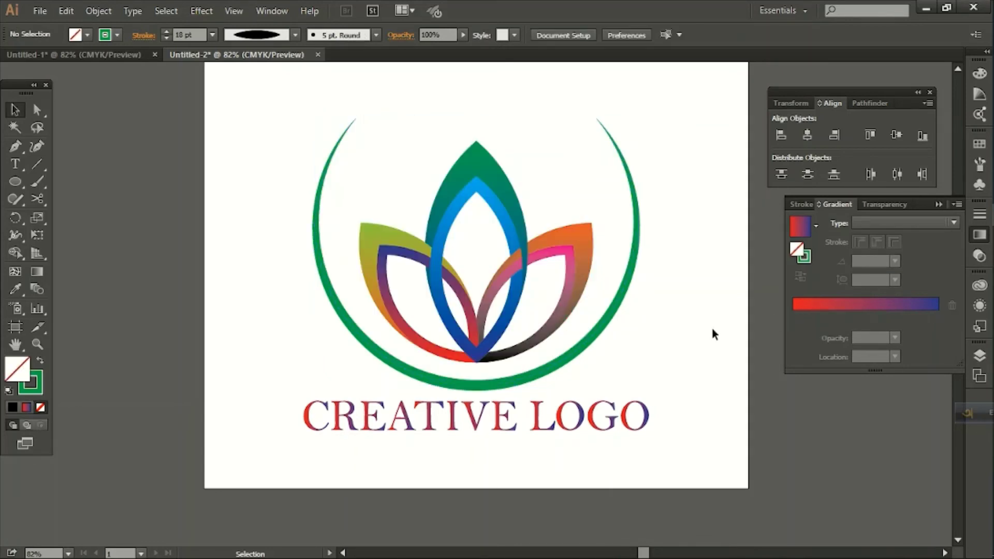
Step: Expand the appearance of the open circle's tapered stroke into a filled shape
scroll(586, 359, down, 1)
scroll(583, 365, up, 1)
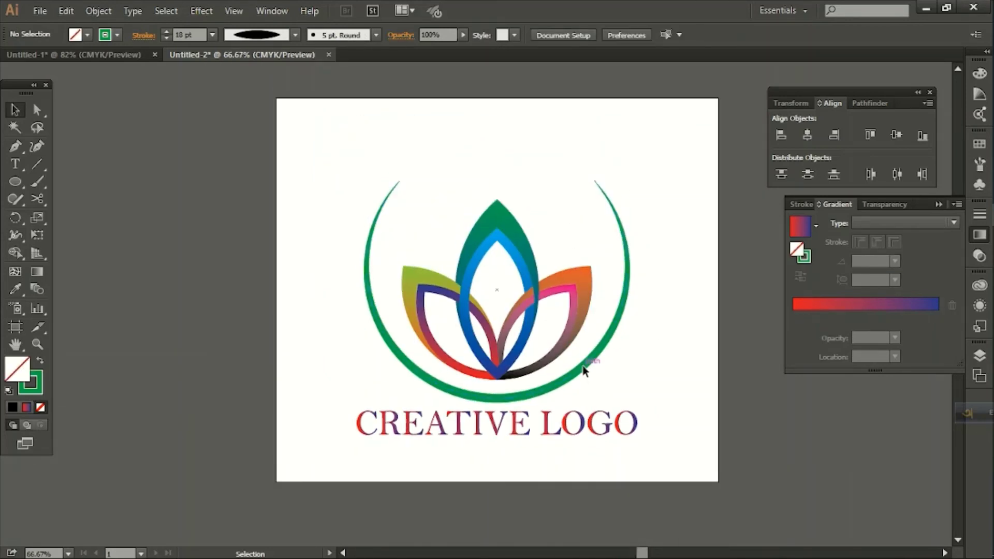
click(385, 339)
click(93, 10)
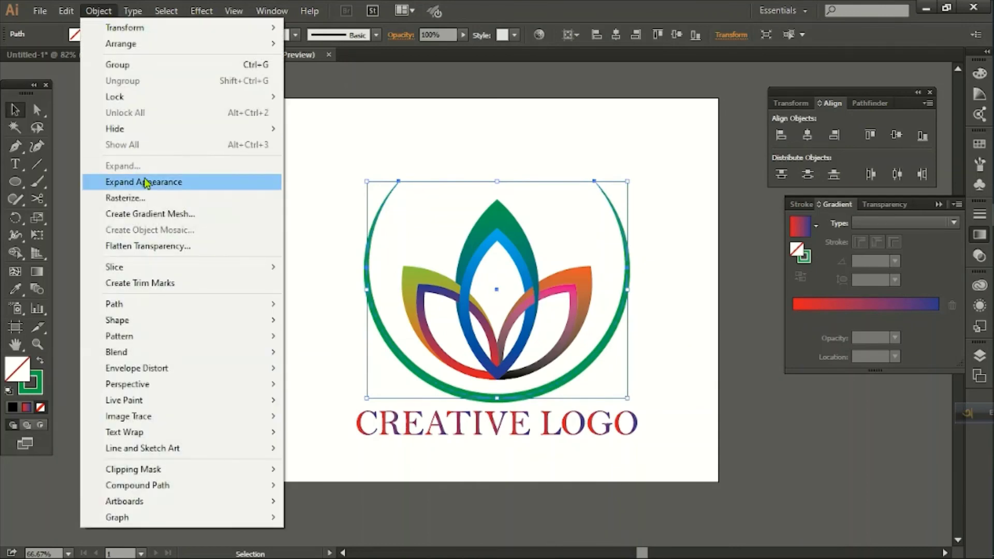
click(165, 182)
click(354, 249)
click(367, 253)
click(334, 249)
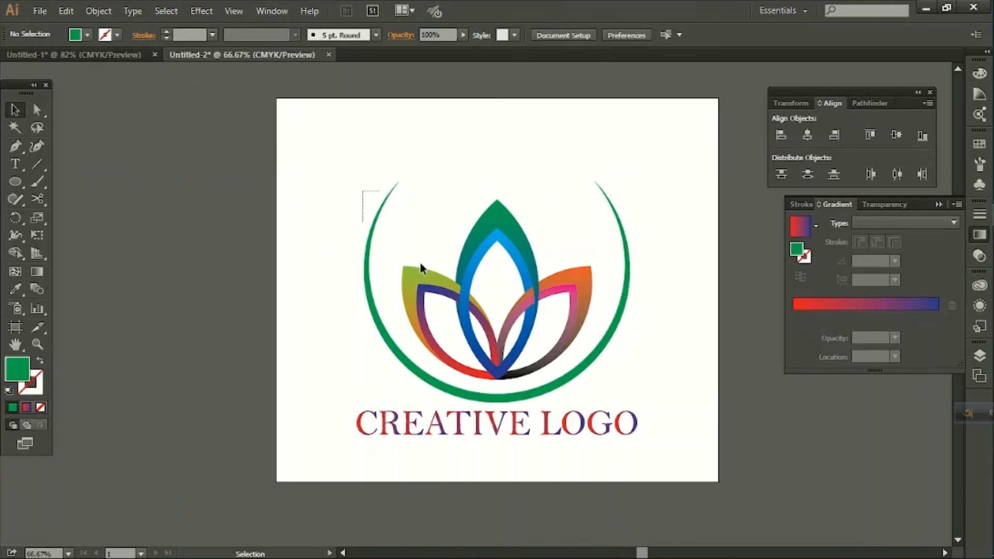
Step: Export the selected logo with Save for Web as the transparent GIF Untitled-2.gif, replacing the existing file
drag(363, 191, 623, 454)
click(40, 11)
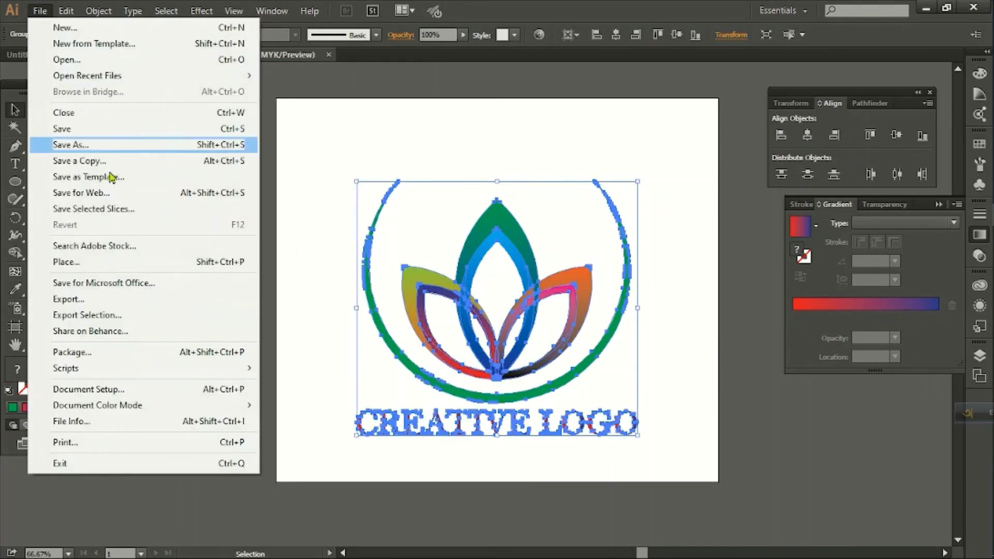
click(133, 193)
drag(412, 306, 432, 211)
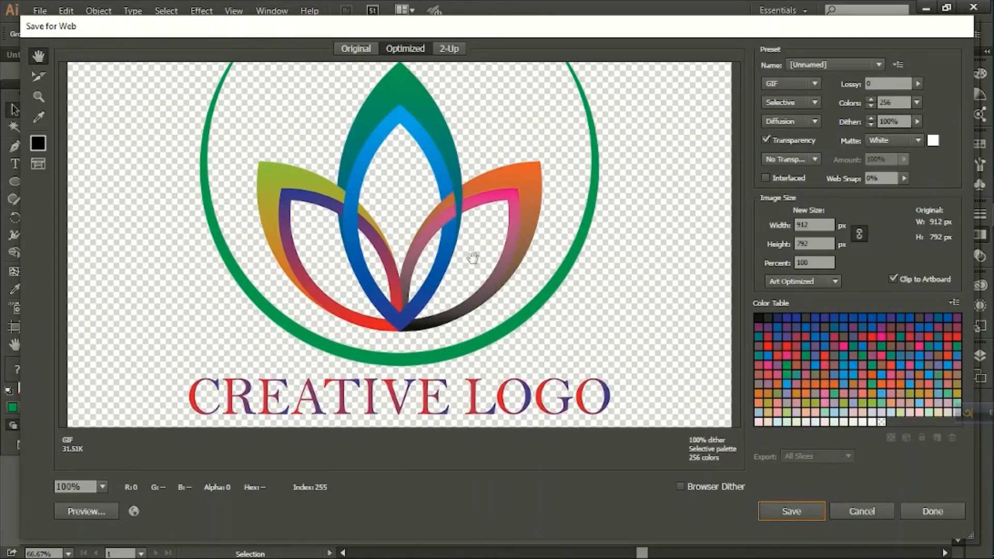
click(779, 514)
click(393, 362)
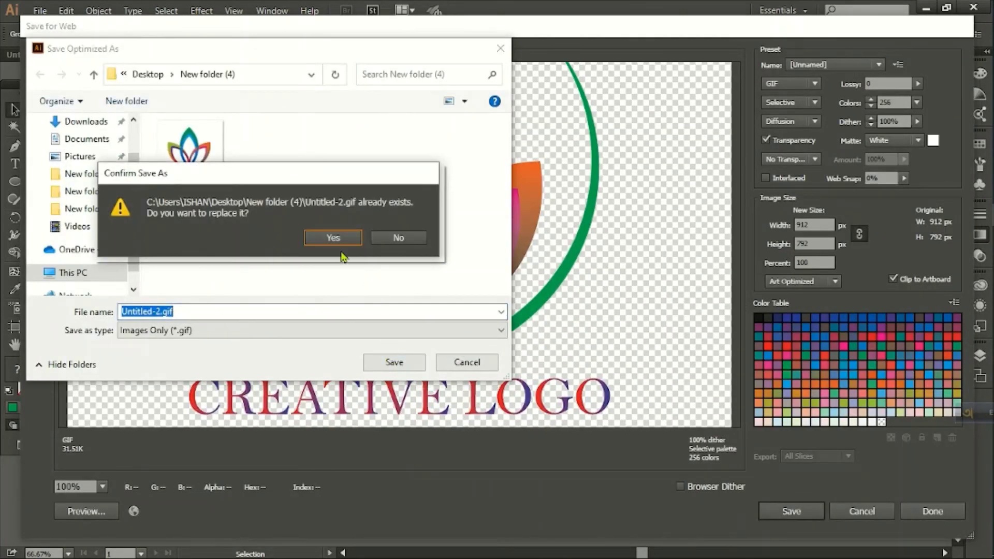
click(342, 243)
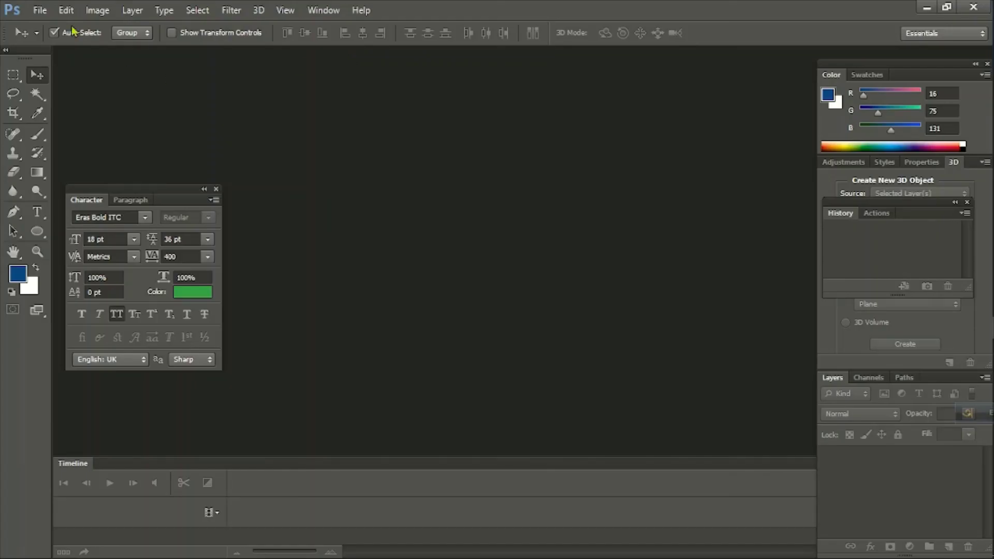
Step: Switch to Photoshop, open Free Card Embossed Logo Mockup.psd and open the contents of its [Place your logo] smart object
click(40, 10)
click(47, 40)
click(447, 109)
click(383, 365)
double_click(388, 155)
click(435, 147)
click(642, 463)
double_click(860, 463)
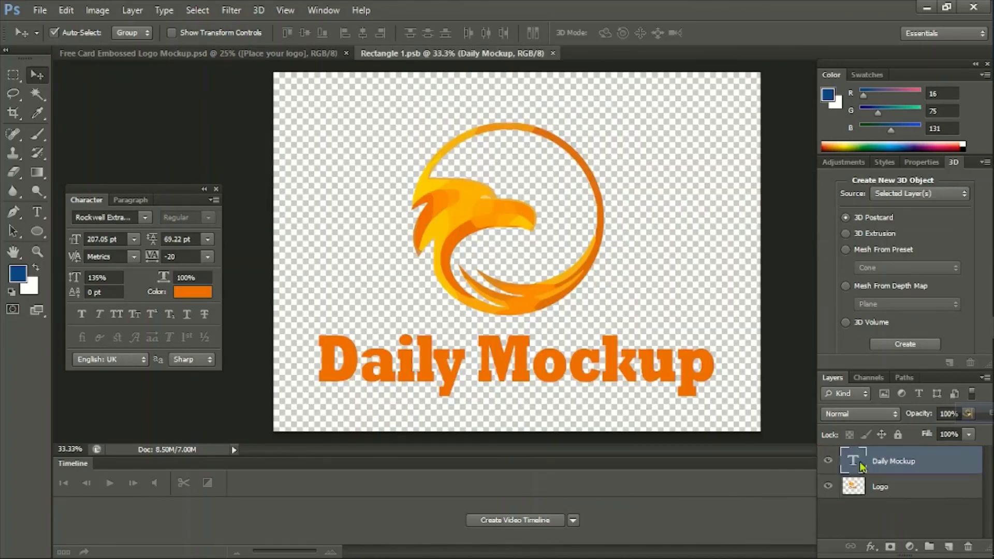
Step: Place the exported Untitled-2.gif in the smart object document Rectangle 1.psb
click(39, 10)
click(55, 246)
click(301, 186)
scroll(444, 310, down, 1)
double_click(443, 373)
click(377, 163)
click(654, 469)
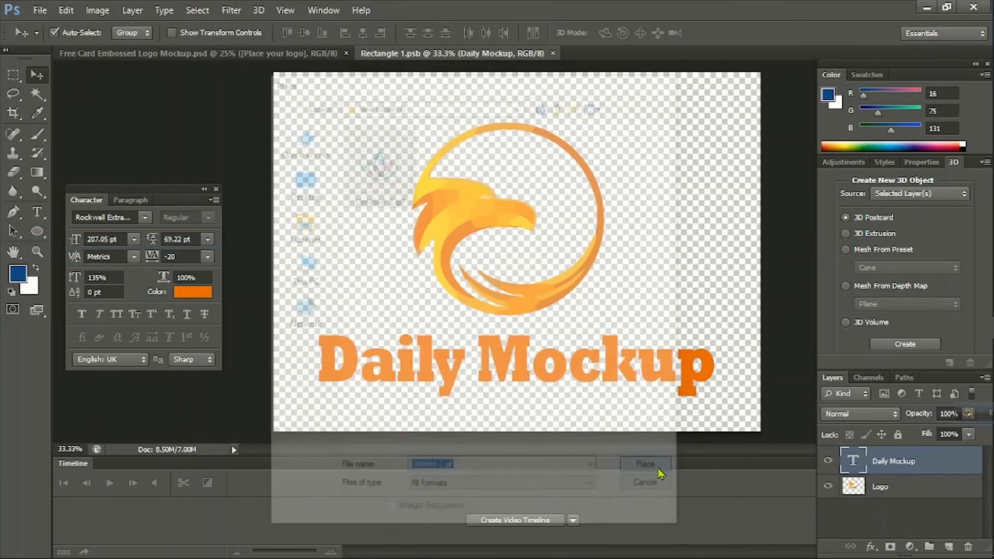
Step: Scale the placed logo to about 252% and move it up so that it fits within the canvas
drag(628, 156, 848, 68)
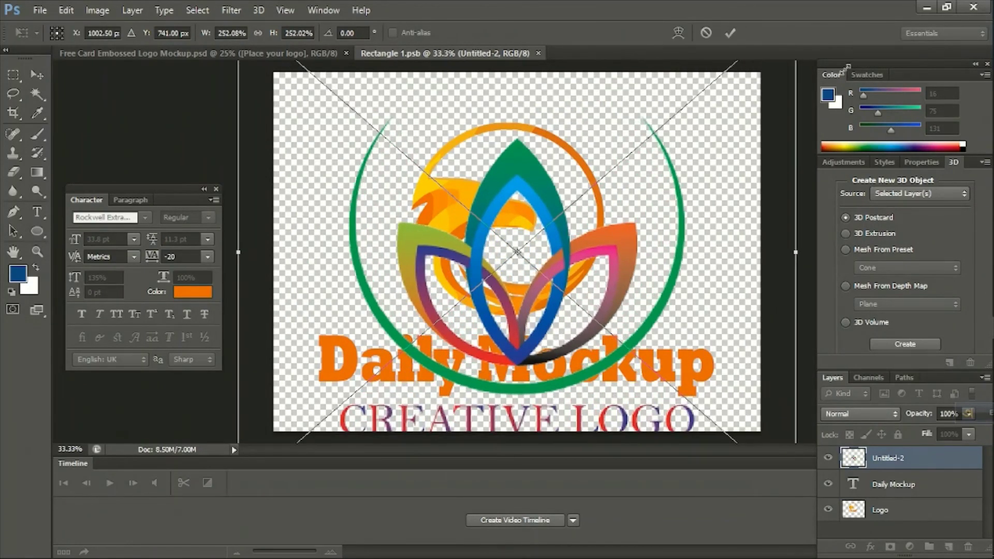
drag(549, 208, 552, 175)
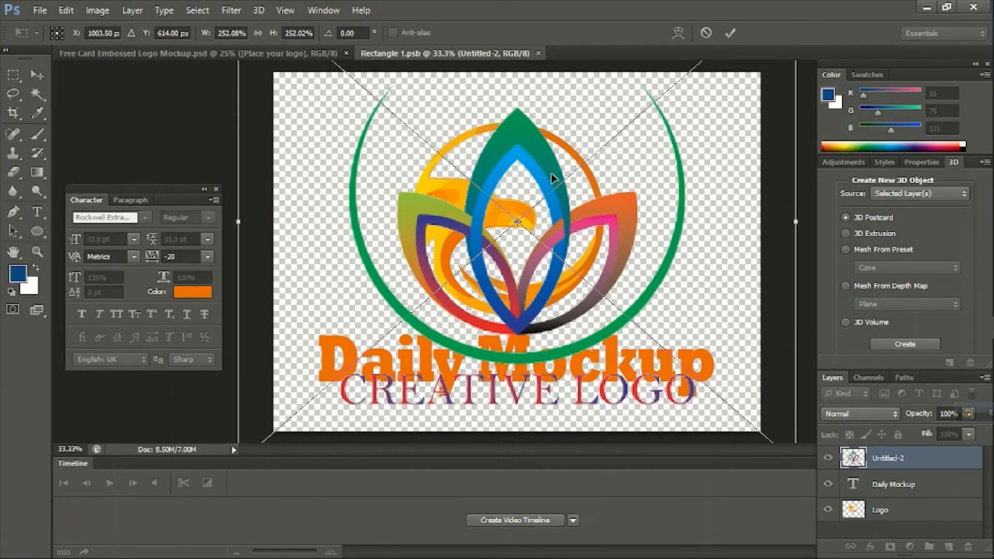
key(Return)
Step: Hide the Daily Mockup and Logo layers, save the smart object and return to the card mockup
click(828, 484)
click(829, 510)
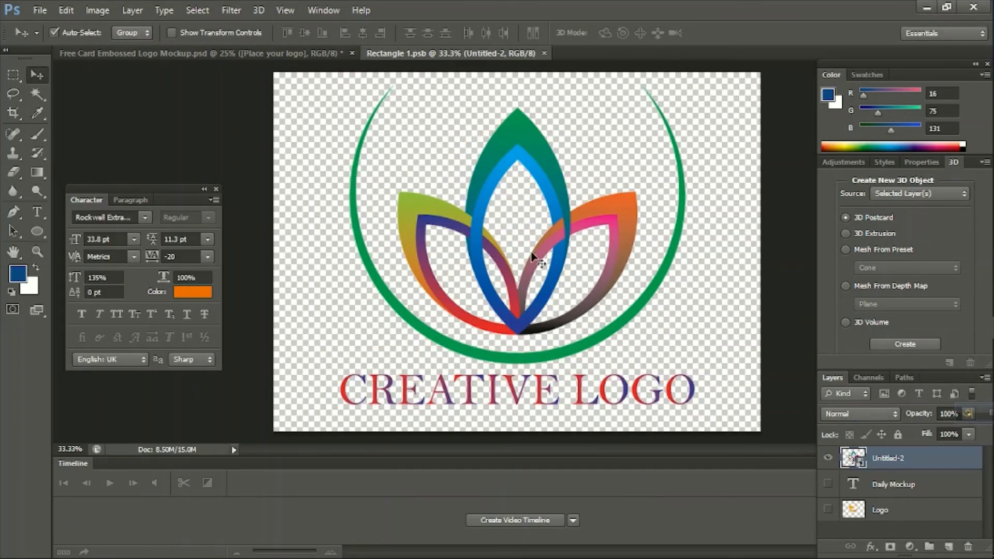
click(282, 54)
scroll(707, 386, up, 2)
scroll(647, 396, down, 3)
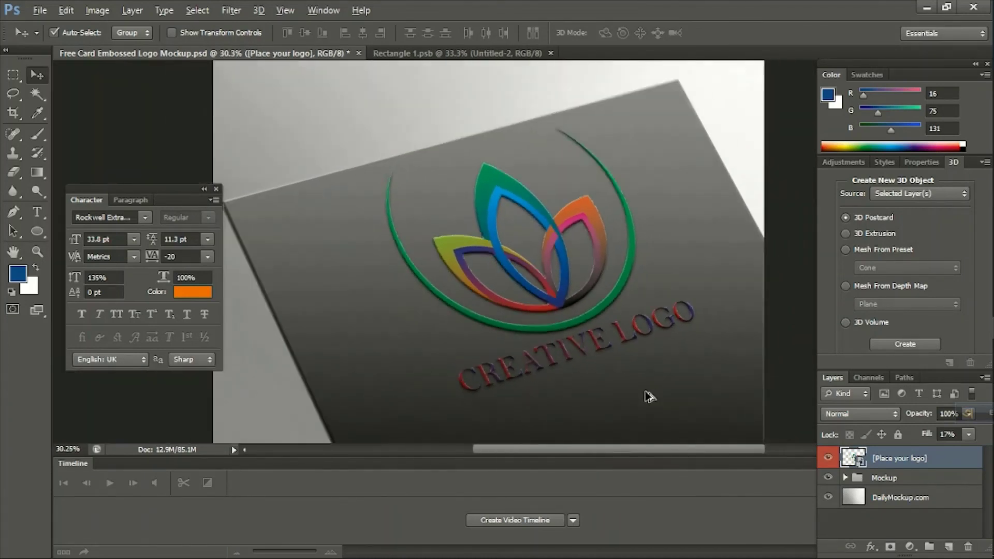